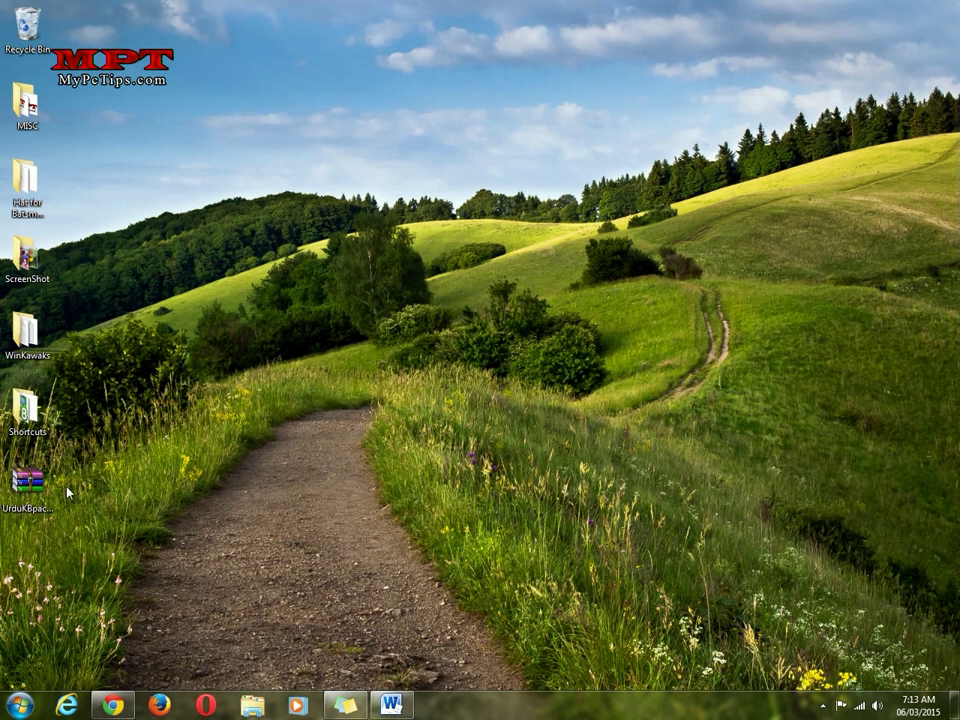
Step: Run setup.exe for the Urdu Phonetic keyboard from UrduKBpack.zip and close the completion message
{"action": "left_click", "coordinate": [35, 488]}
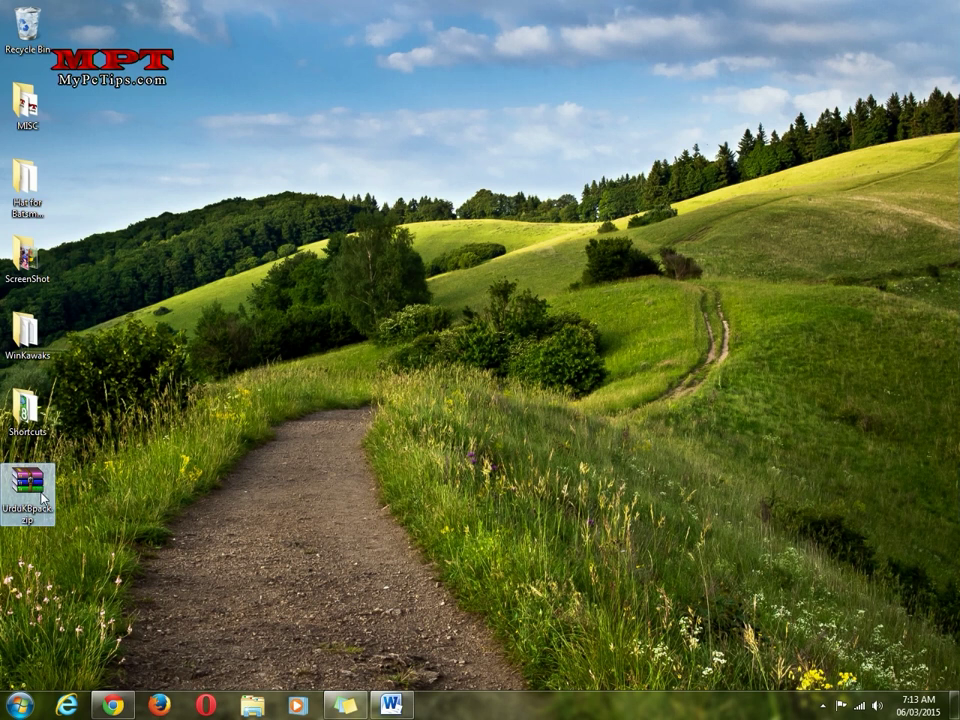
{"action": "double_click", "coordinate": [35, 488]}
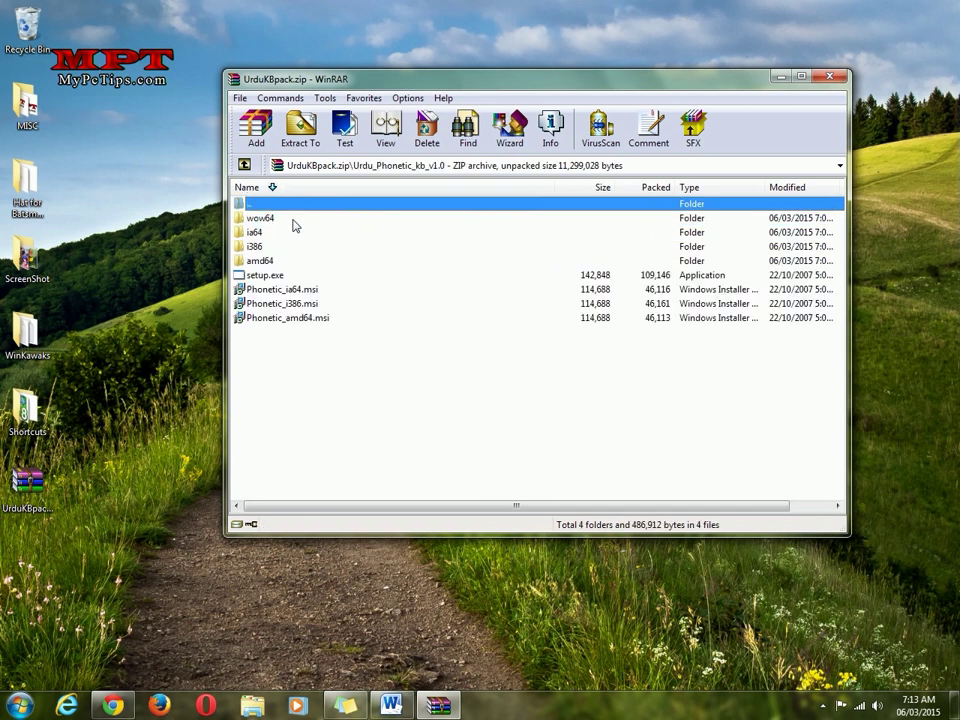
{"action": "double_click", "coordinate": [264, 276]}
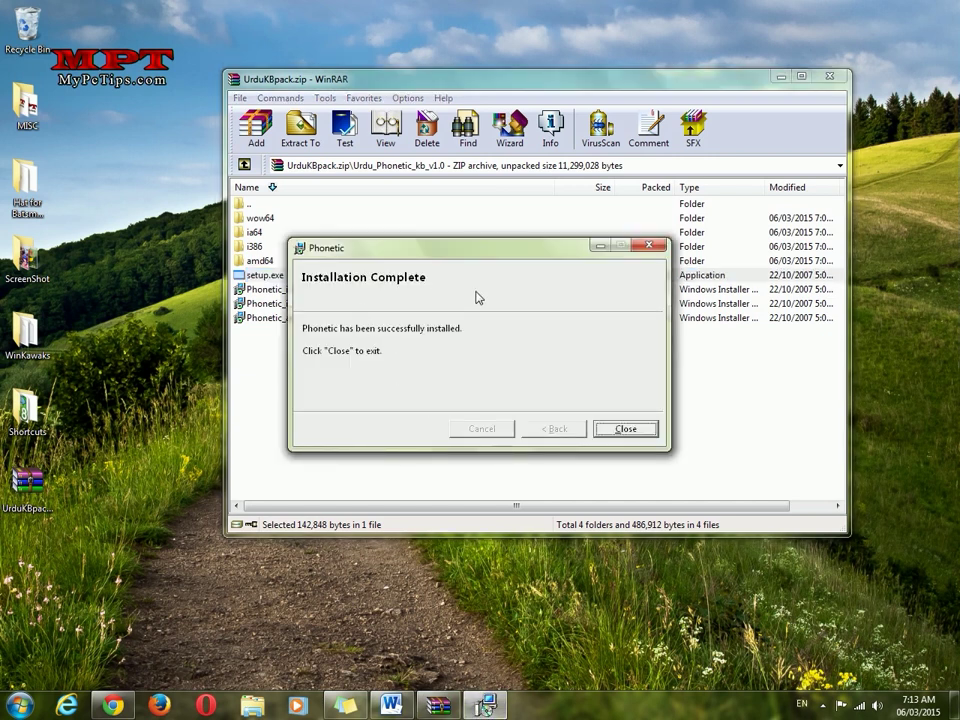
{"action": "left_click", "coordinate": [628, 429]}
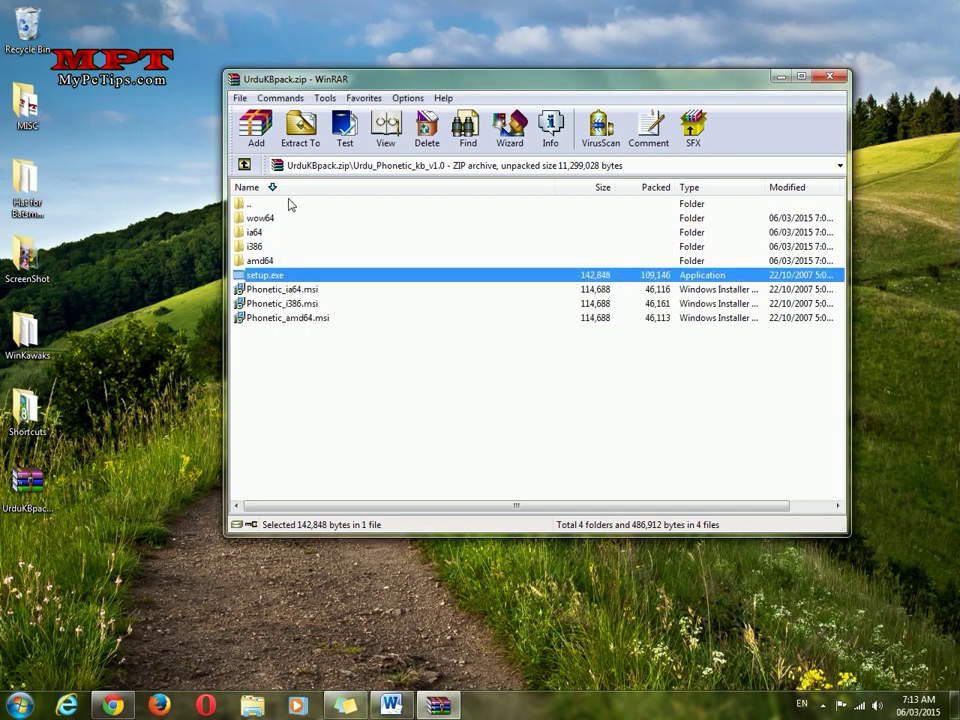
Step: Select Jameel Noori Nastaleeq.ttf in the archive's Font folder and open the Windows Fonts folder
{"action": "double_click", "coordinate": [285, 203]}
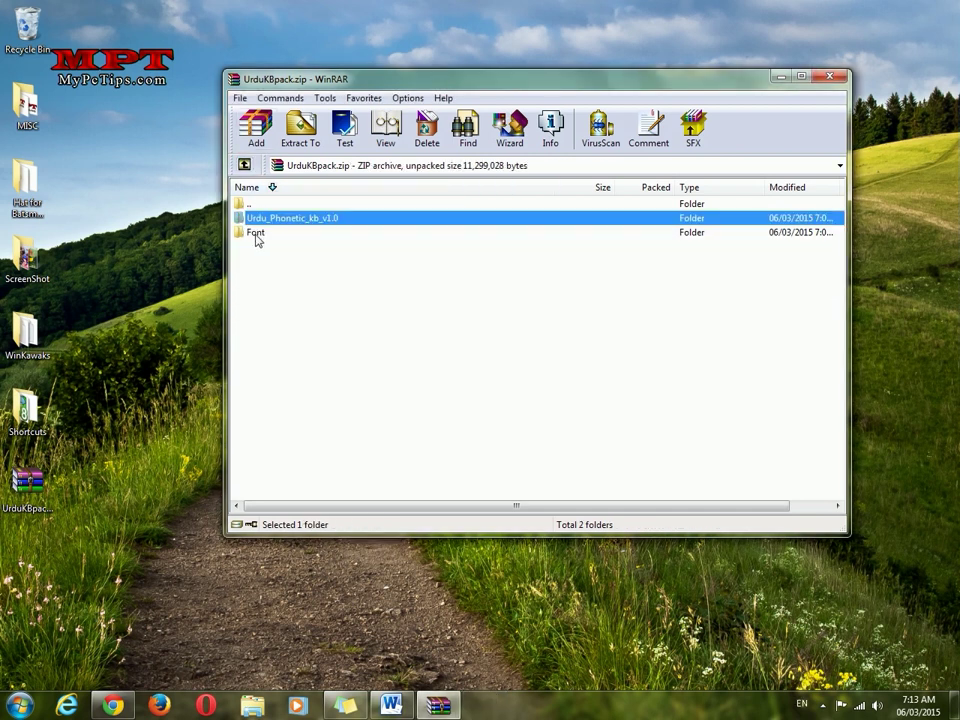
{"action": "left_click", "coordinate": [254, 234]}
{"action": "double_click", "coordinate": [267, 235]}
{"action": "left_click", "coordinate": [286, 219]}
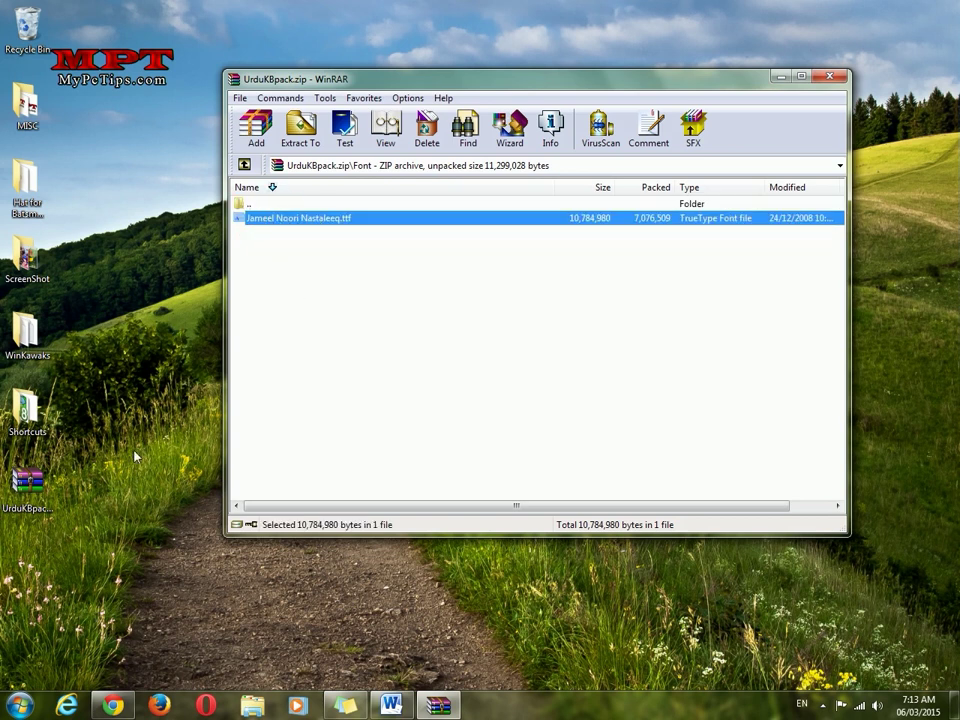
{"action": "left_click", "coordinate": [17, 705]}
{"action": "type", "text": "fibtr"}
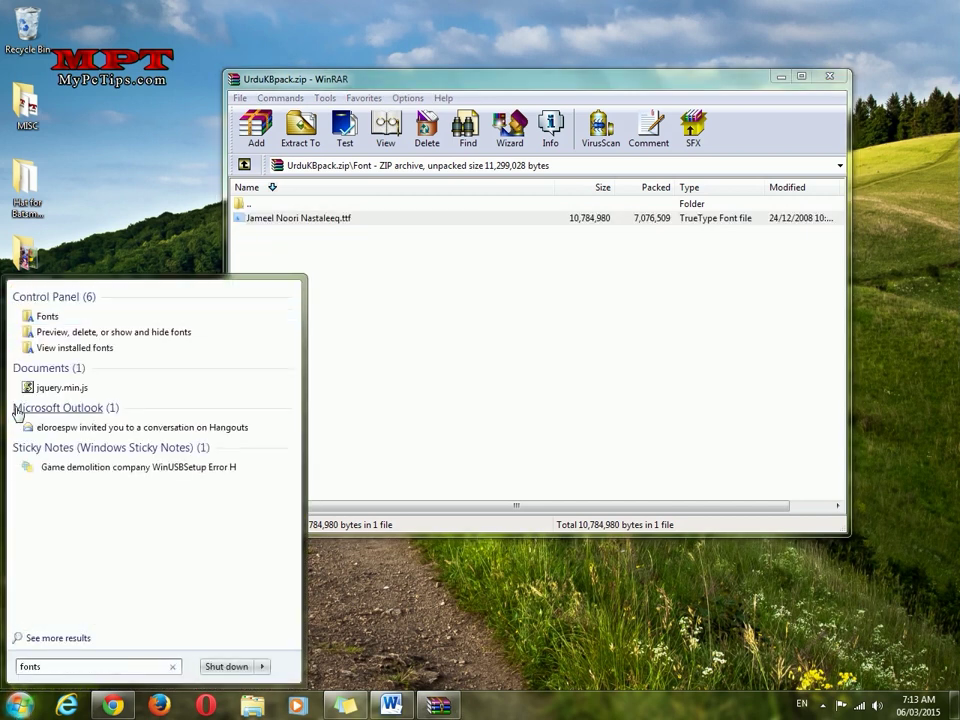
{"action": "left_click", "coordinate": [40, 333]}
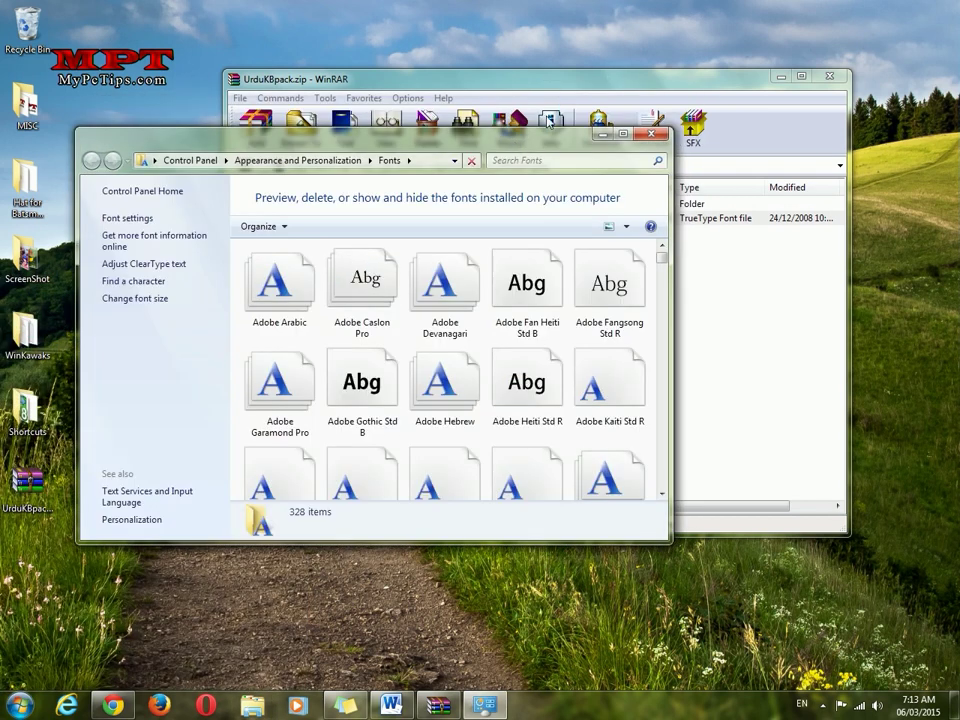
Step: Drag Jameel Noori Nastaleeq.ttf into Fonts, close WinRAR, and confirm the font is listed
{"action": "left_click", "coordinate": [440, 79]}
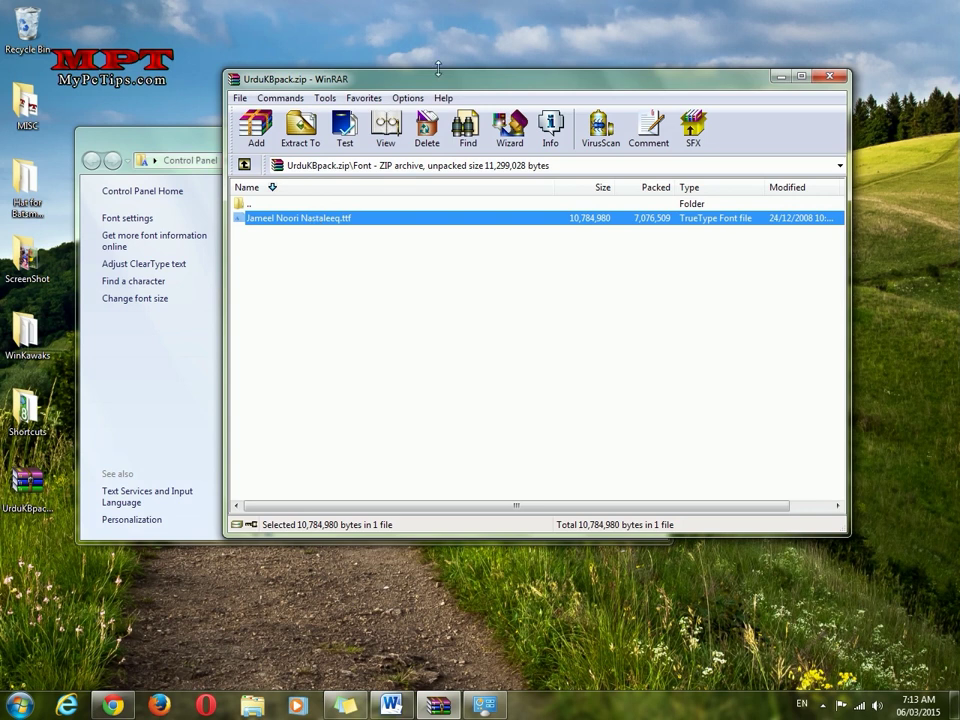
{"action": "left_click_drag", "start_coordinate": [440, 78], "coordinate": [596, 71]}
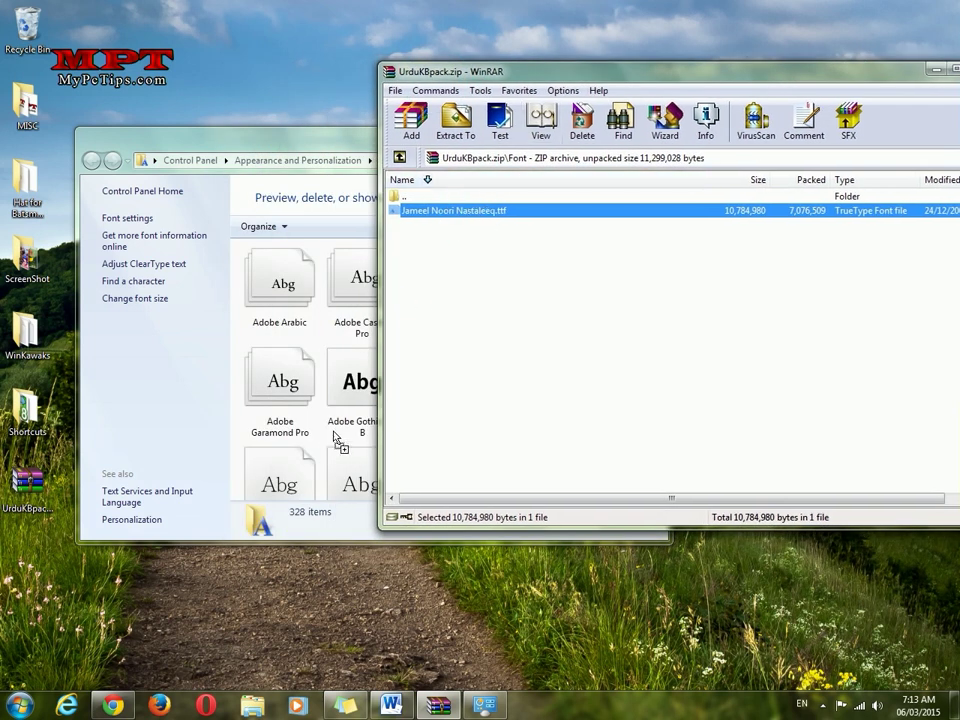
{"action": "left_click_drag", "start_coordinate": [468, 218], "coordinate": [320, 440]}
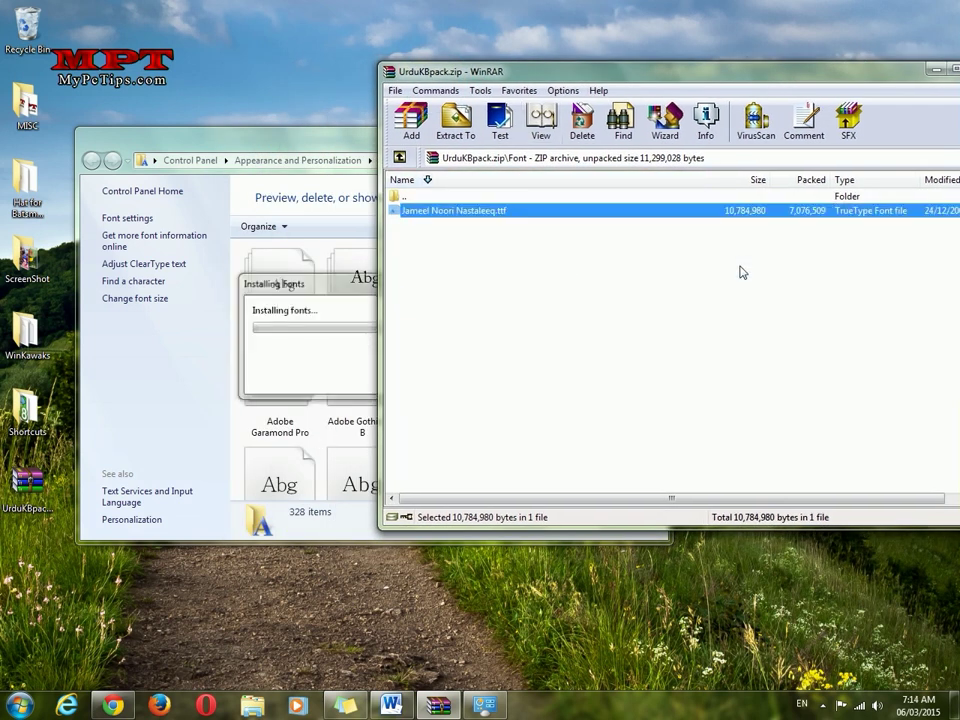
{"action": "left_click_drag", "start_coordinate": [800, 72], "coordinate": [723, 75]}
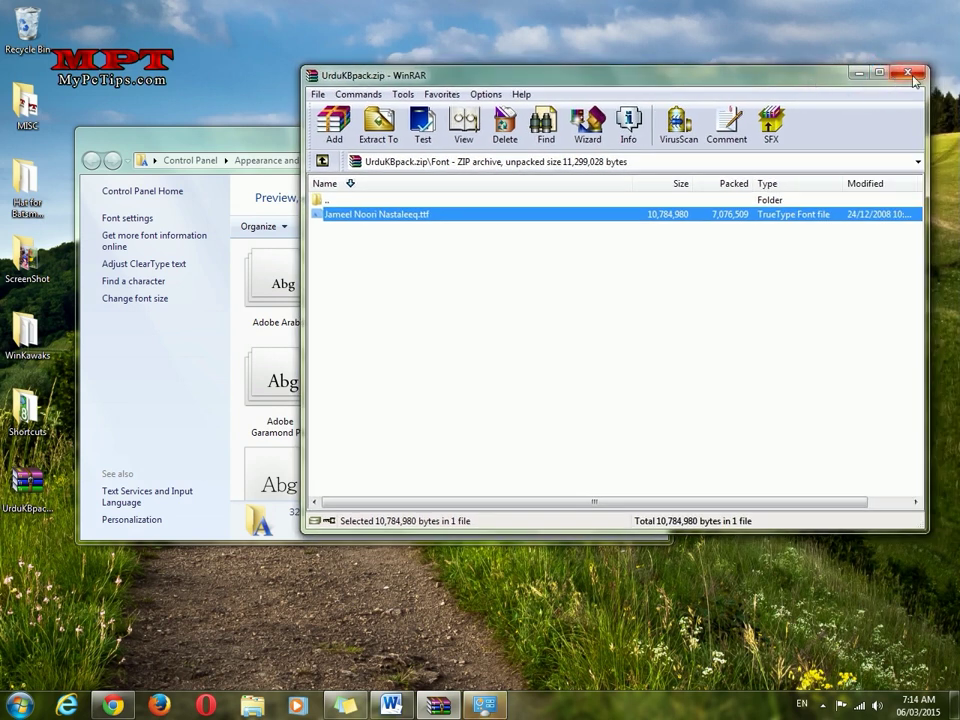
{"action": "left_click", "coordinate": [907, 72]}
{"action": "key", "text": "j"}
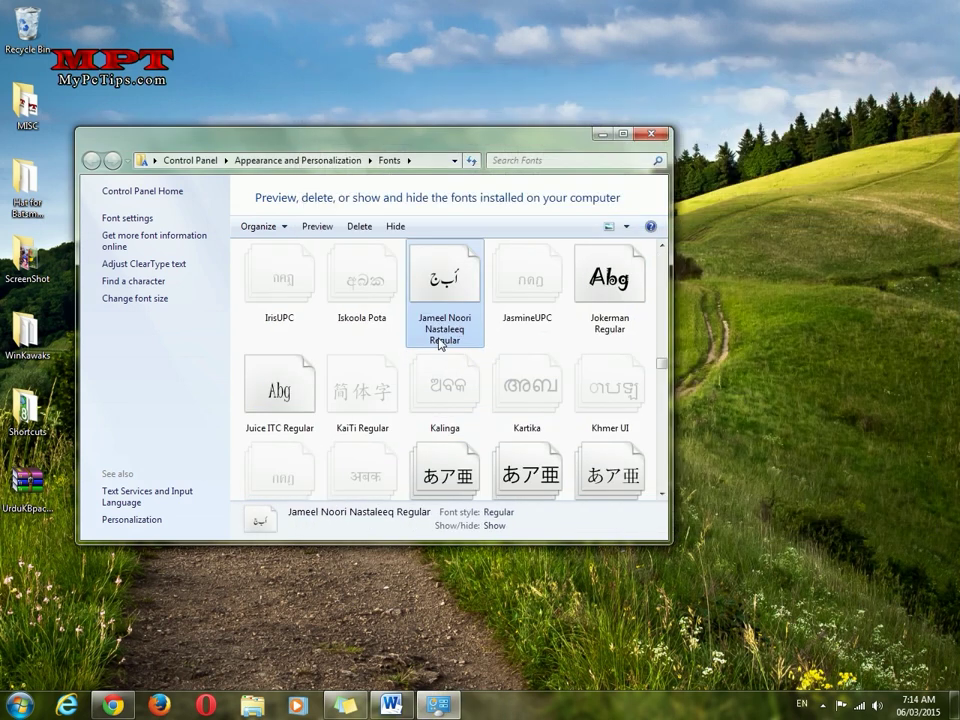
{"action": "left_click", "coordinate": [650, 140]}
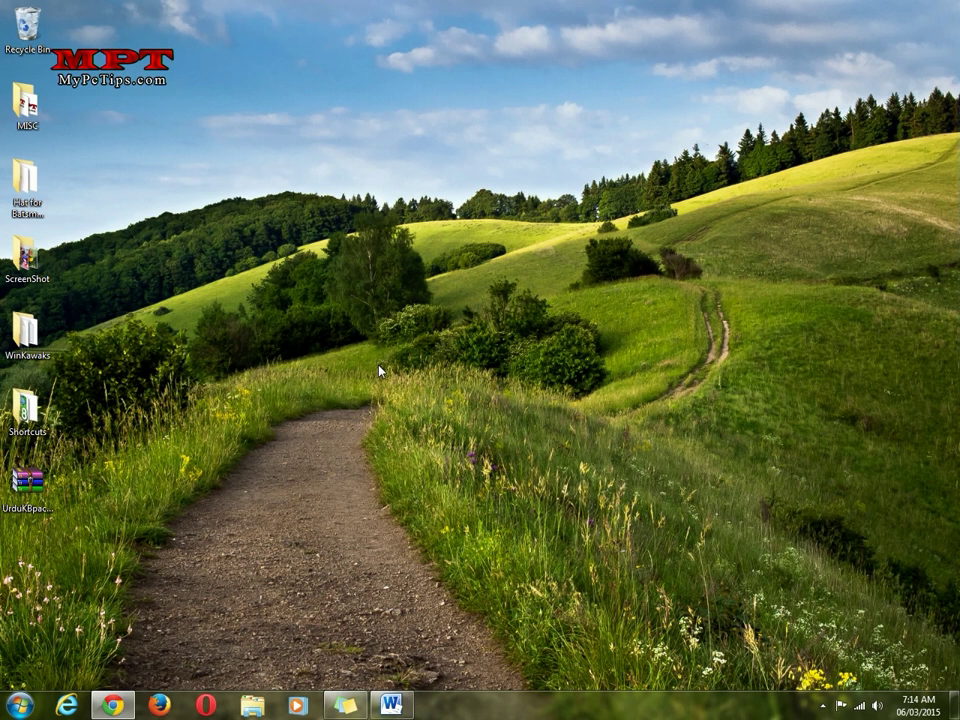
Step: Create a new text document on the desktop with its default name and open it in Notepad
{"action": "right_click", "coordinate": [371, 364]}
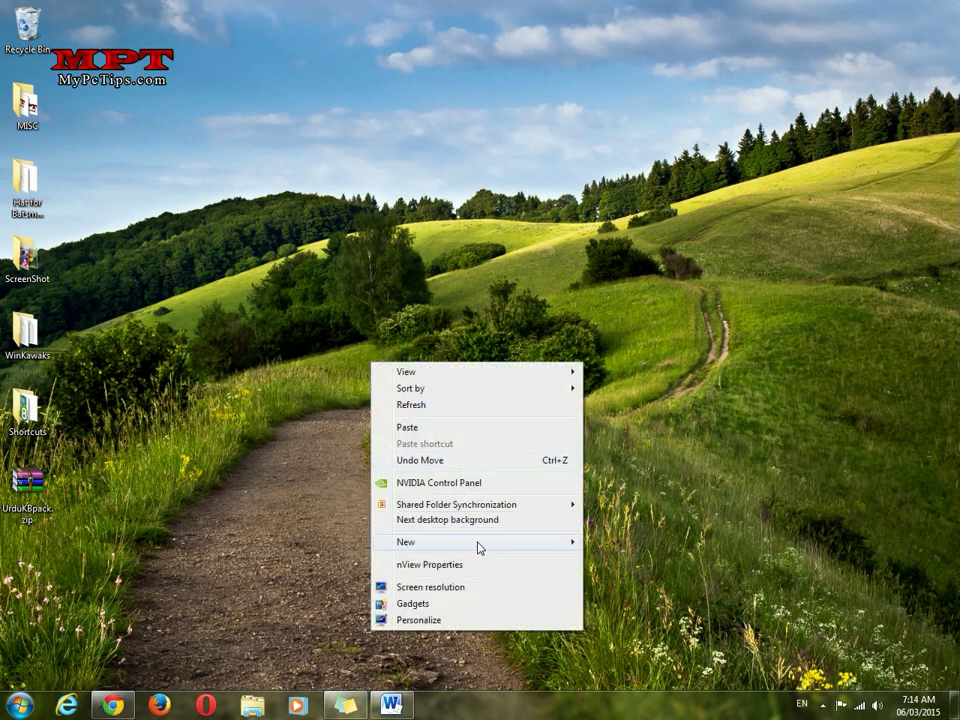
{"action": "mouse_move", "coordinate": [476, 542]}
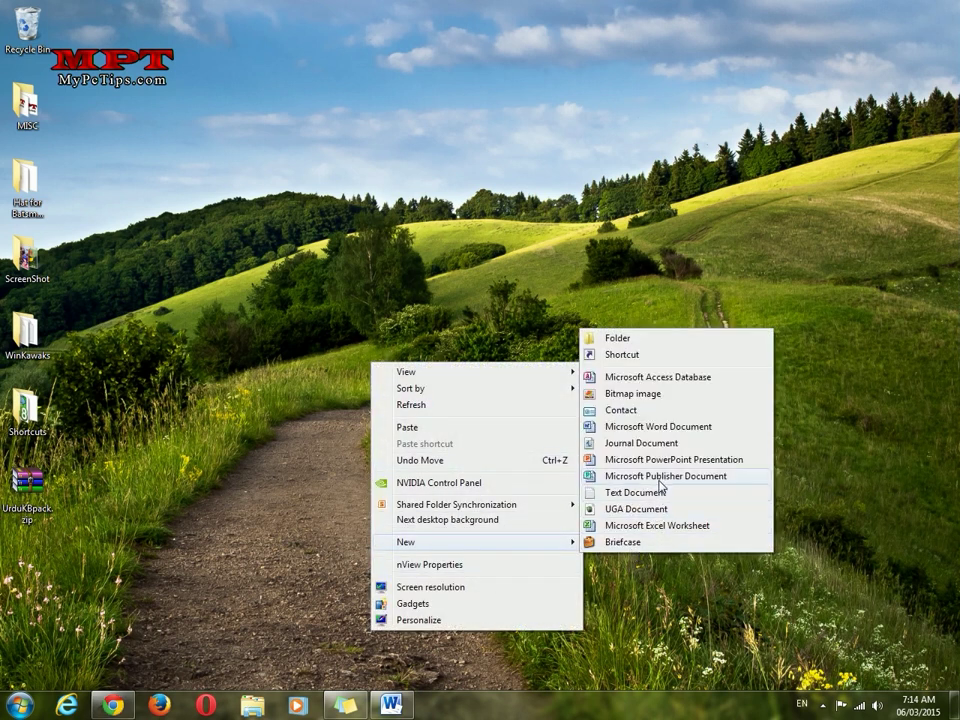
{"action": "left_click", "coordinate": [660, 492]}
{"action": "key", "text": "Return"}
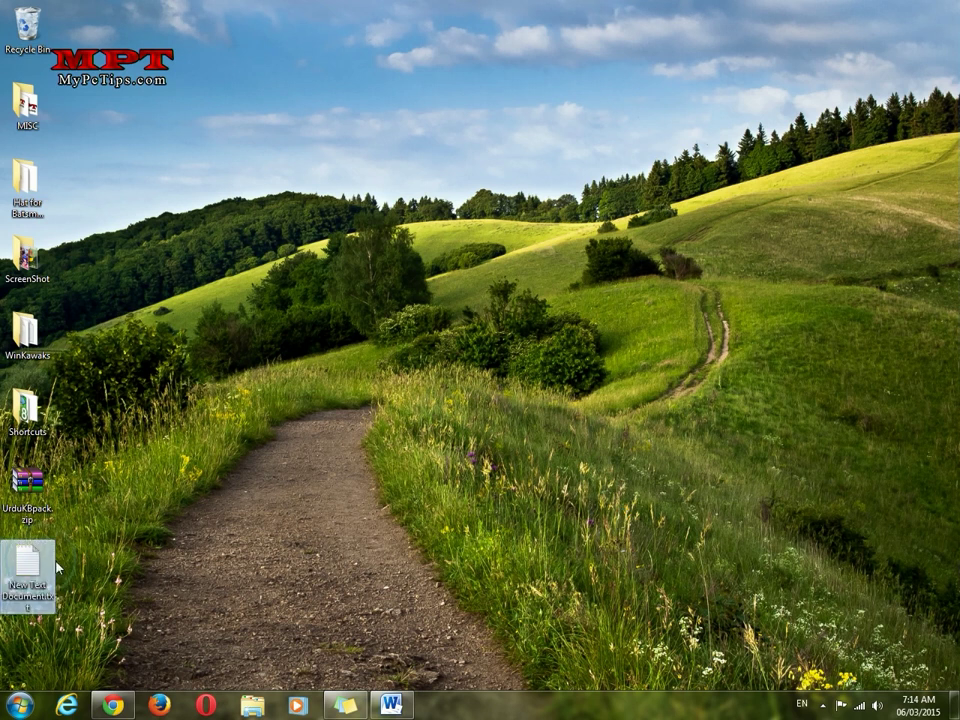
{"action": "key", "text": "Return"}
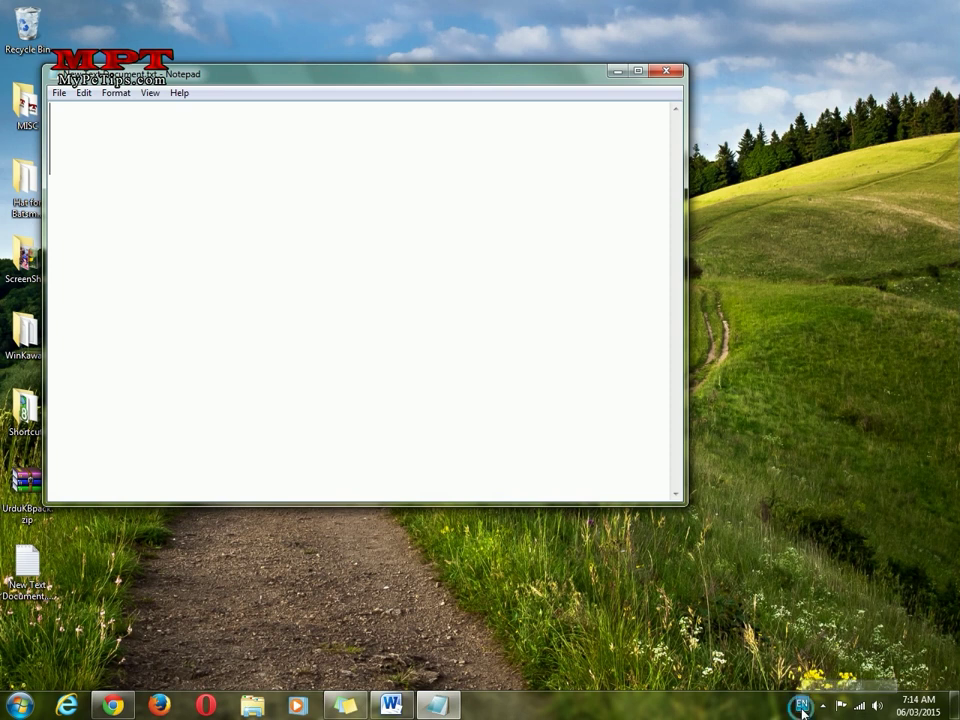
{"action": "left_click", "coordinate": [802, 707]}
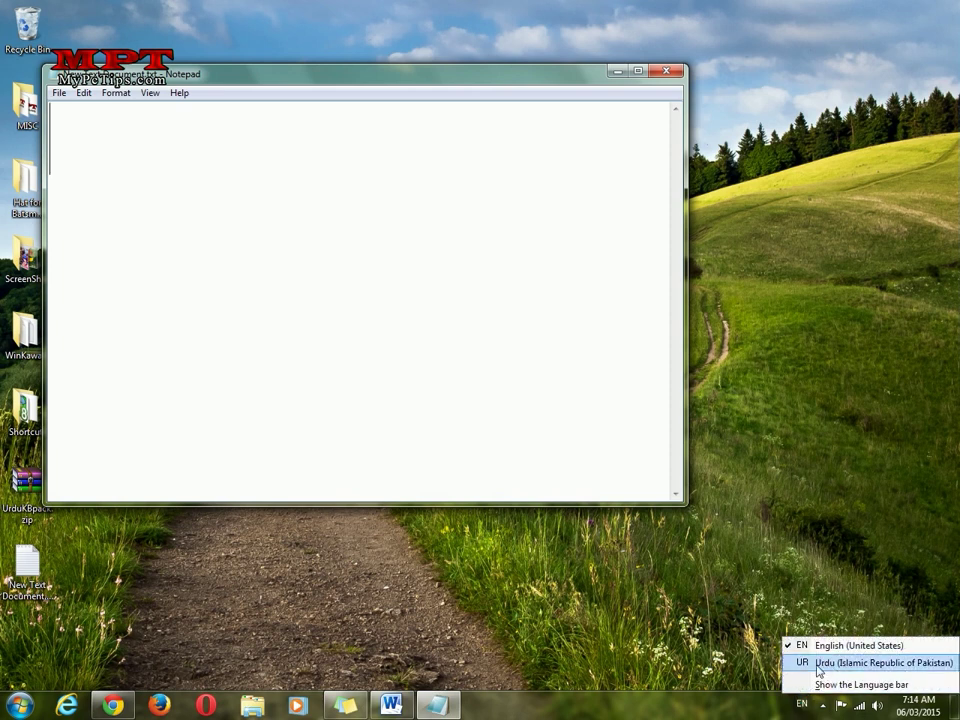
Step: Switch input to Urdu and type مائی پی سی ٹپس ڈوٹ کام, correcting typos along the way
{"action": "left_click", "coordinate": [828, 663]}
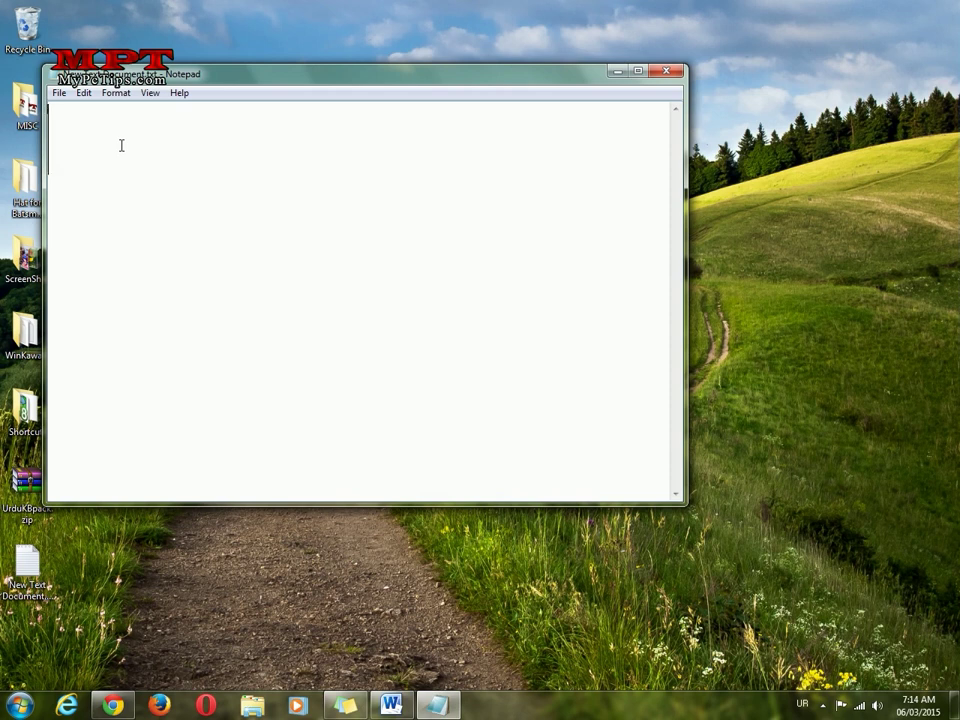
{"action": "type", "text": "ما"}
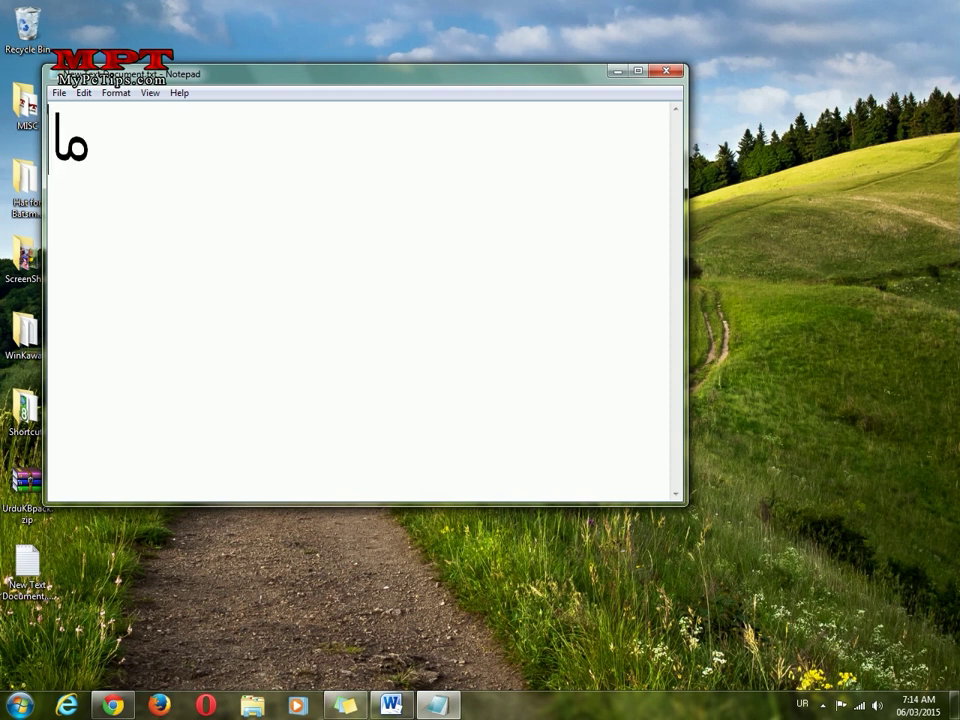
{"action": "type", "text": "ئی"}
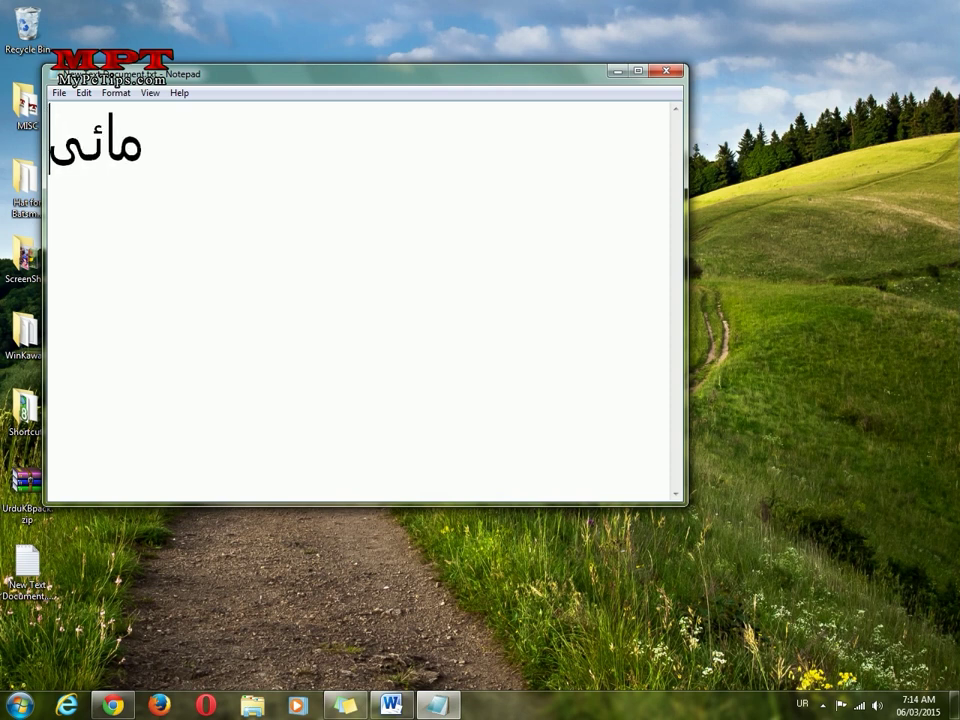
{"action": "type", "text": " پ"}
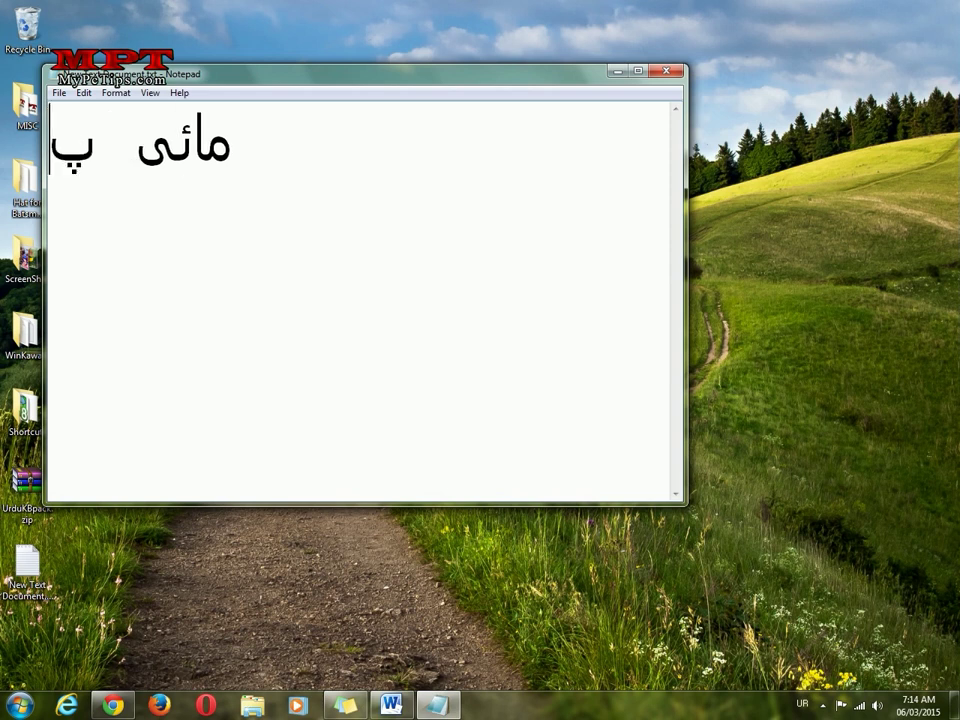
{"action": "type", "text": "ی سی"}
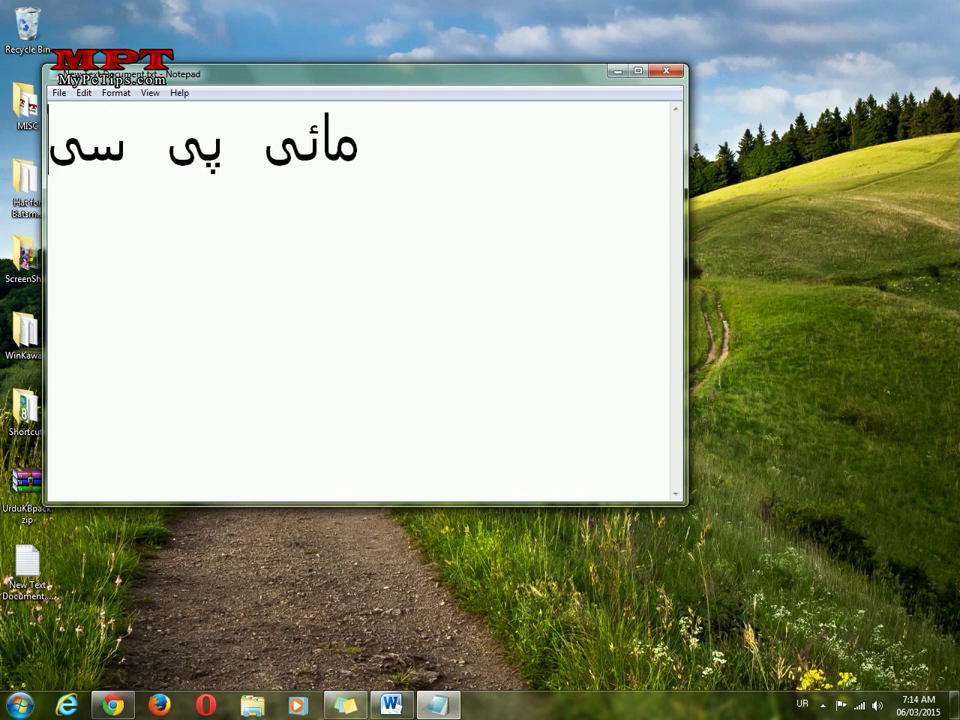
{"action": "type", "text": " تبس"}
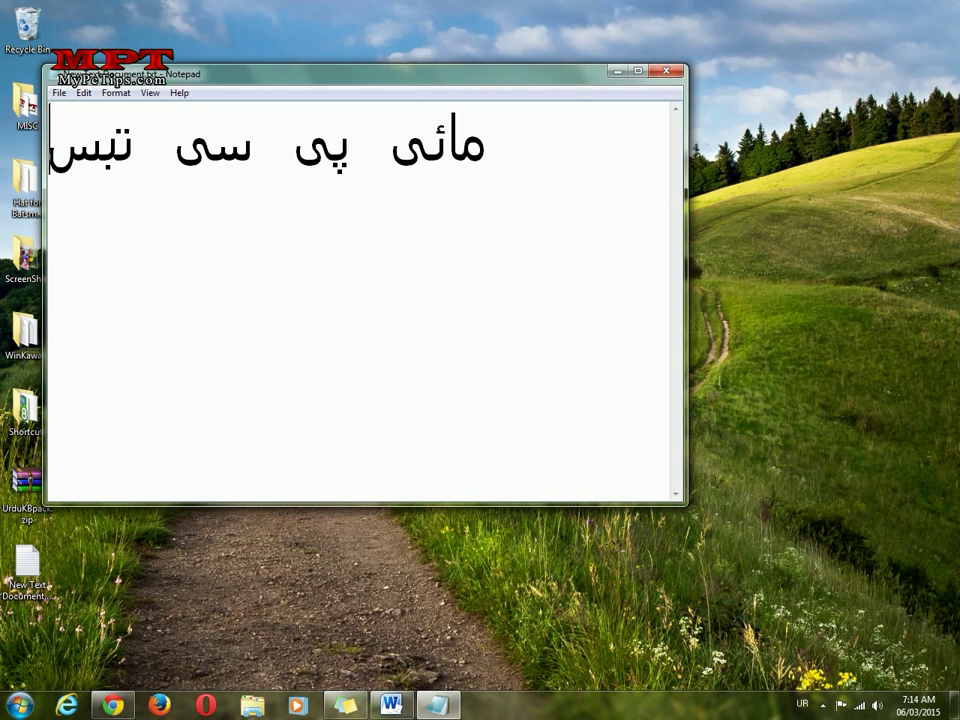
{"action": "key", "text": "BackSpace"}
{"action": "key", "text": "BackSpace"}
{"action": "key", "text": "BackSpace"}
{"action": "type", "text": "ت"}
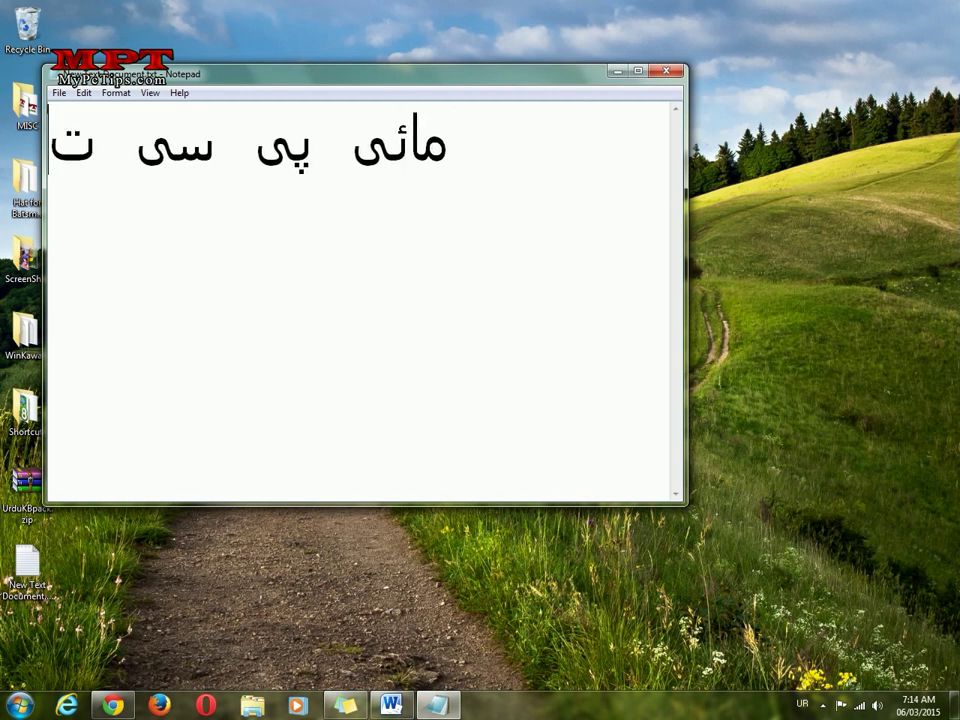
{"action": "key", "text": "BackSpace"}
{"action": "type", "text": "ٹب"}
{"action": "key", "text": "BackSpace"}
{"action": "type", "text": "پ"}
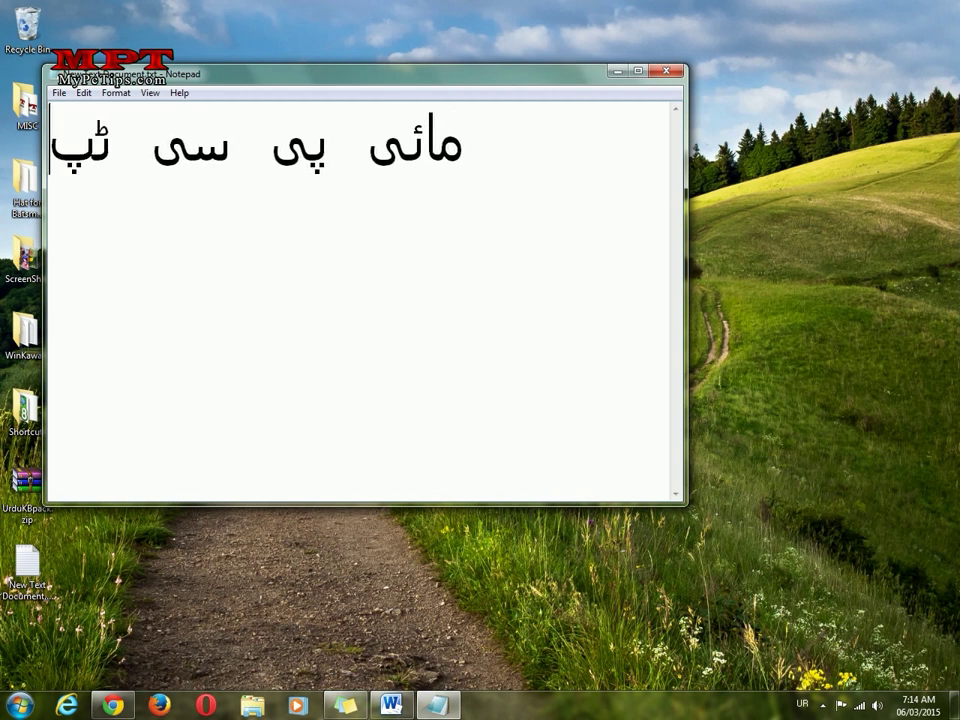
{"action": "type", "text": "س"}
{"action": "key", "text": "Home"}
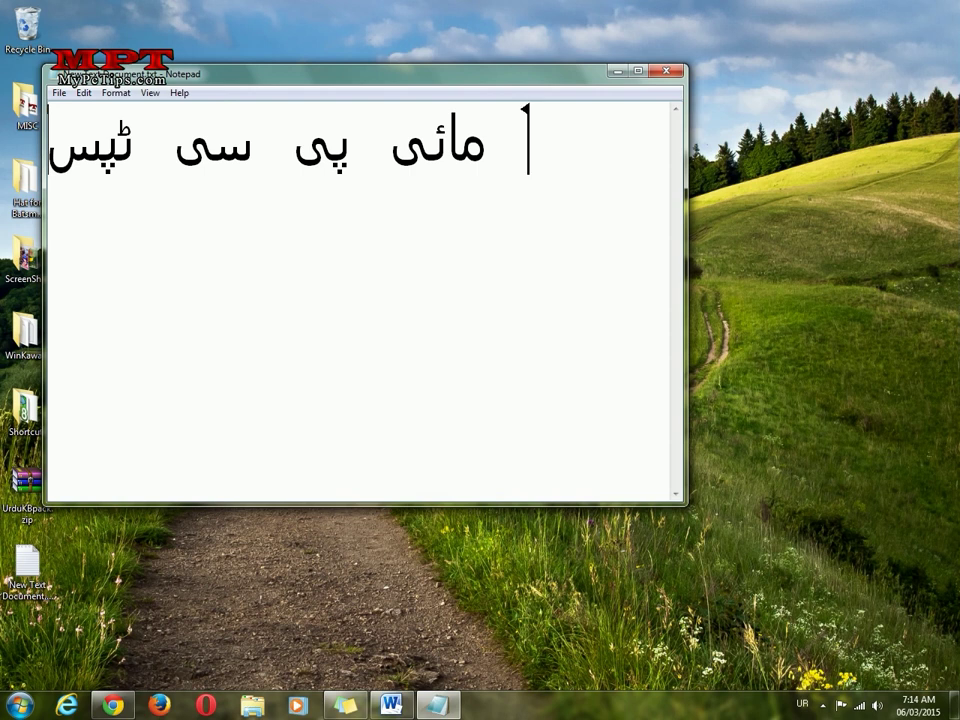
{"action": "type", "text": "ڈ"}
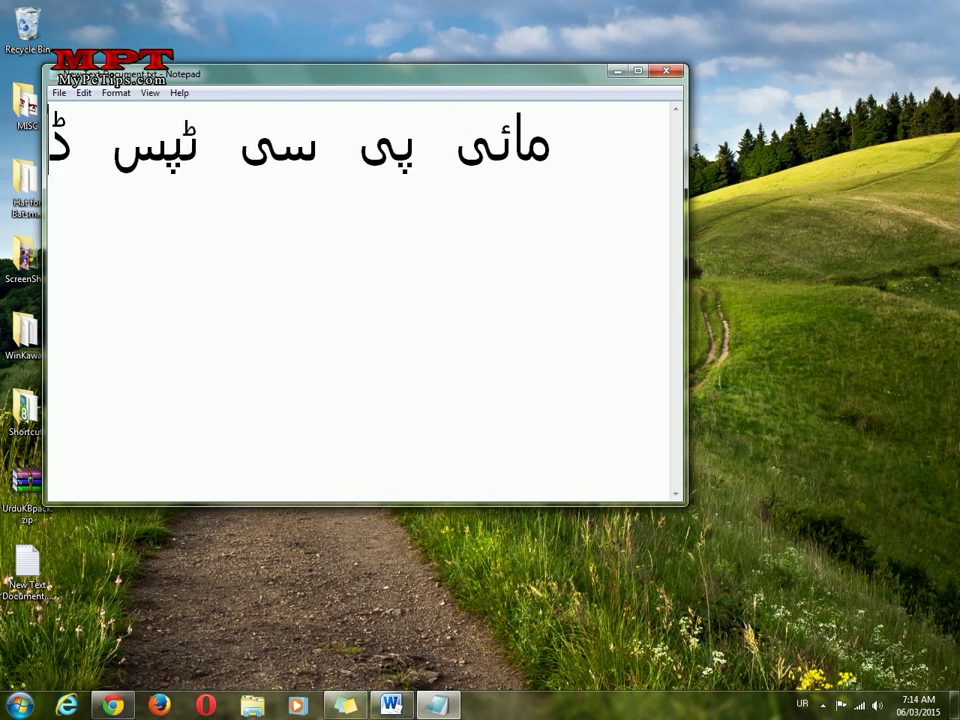
{"action": "type", "text": "و"}
{"action": "type", "text": "ٹ"}
{"action": "key", "text": "Home"}
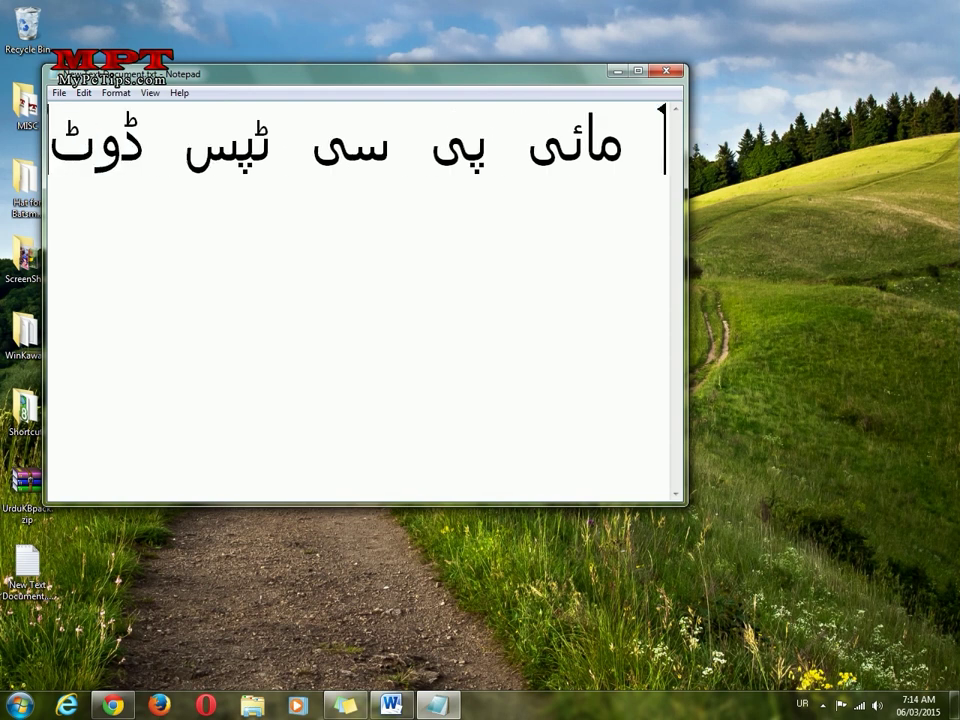
{"action": "key", "text": "Return"}
{"action": "type", "text": "کام"}
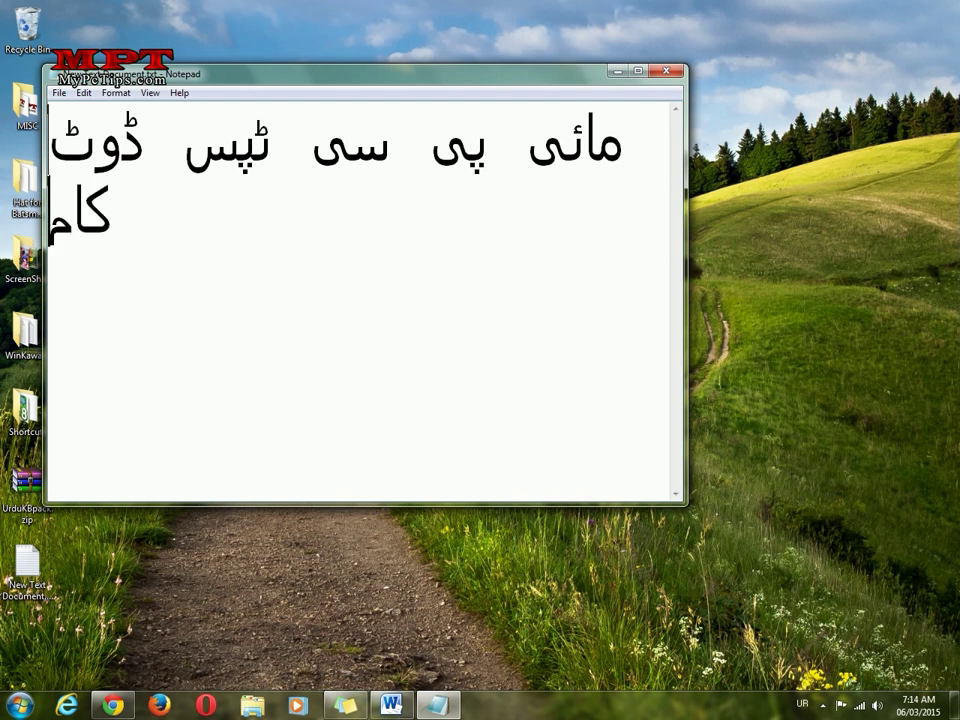
Step: Maximize Notepad, select the Urdu line, then minimize Notepad
{"action": "double_click", "coordinate": [293, 75]}
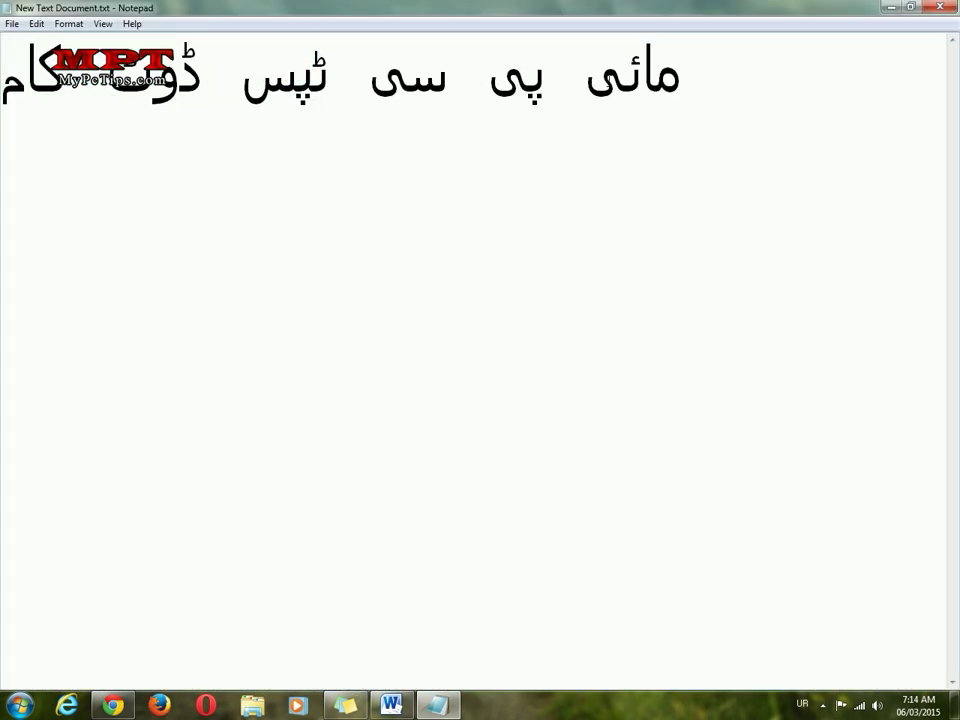
{"action": "double_click", "coordinate": [450, 72]}
{"action": "left_click_drag", "start_coordinate": [754, 69], "coordinate": [2, 78]}
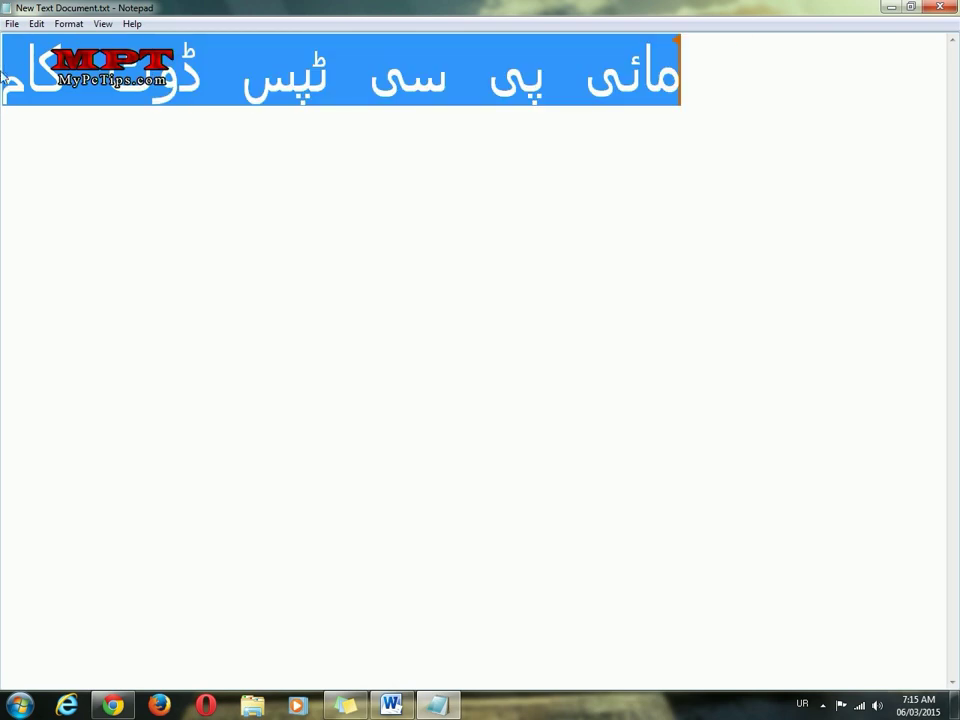
{"action": "left_click", "coordinate": [895, 7]}
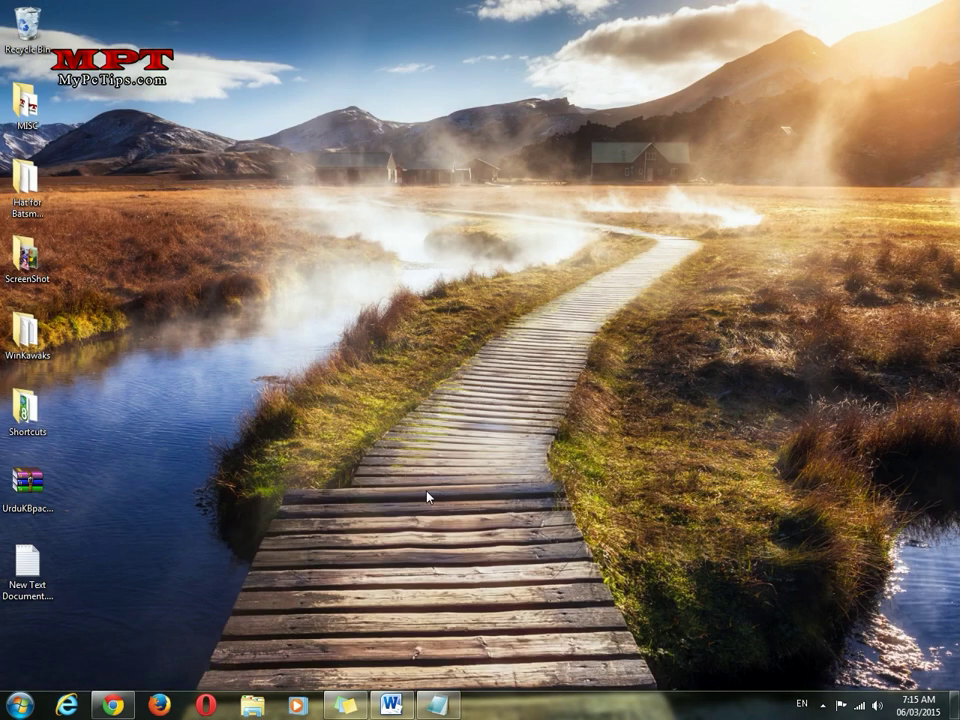
Step: In a blank right-aligned Word document, switch input to Urdu and type the letter ا
{"action": "left_click", "coordinate": [392, 705]}
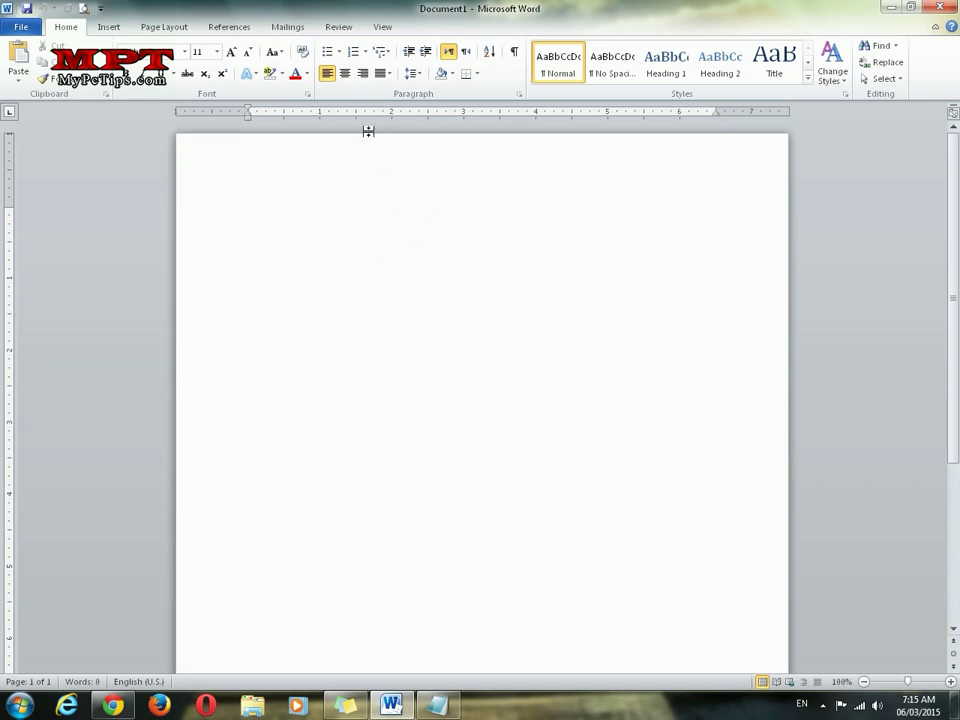
{"action": "left_click", "coordinate": [362, 73]}
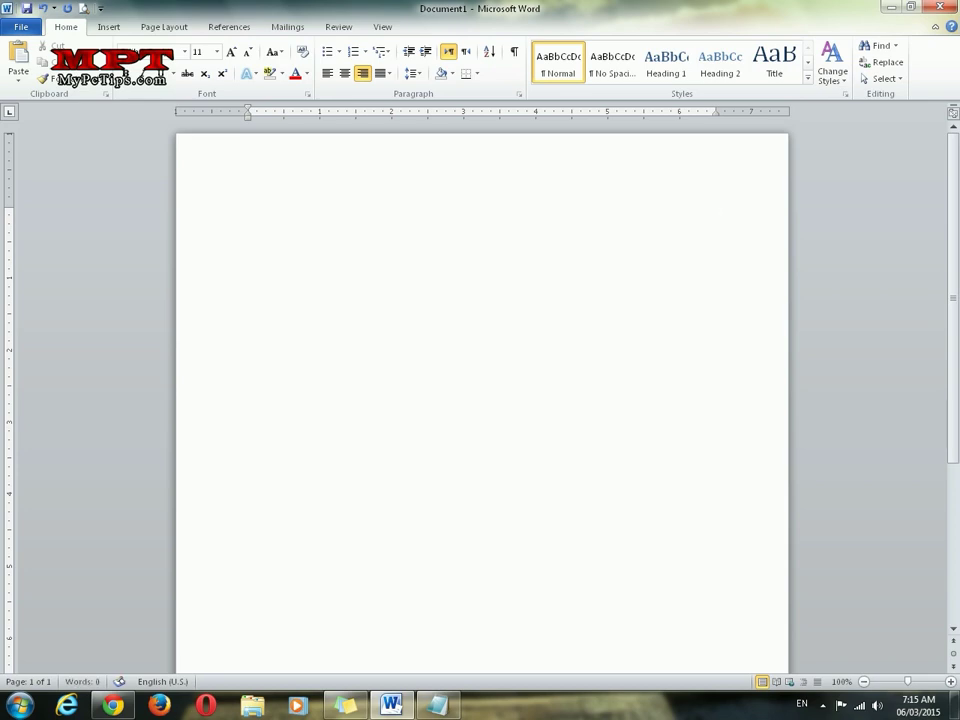
{"action": "left_click", "coordinate": [802, 704]}
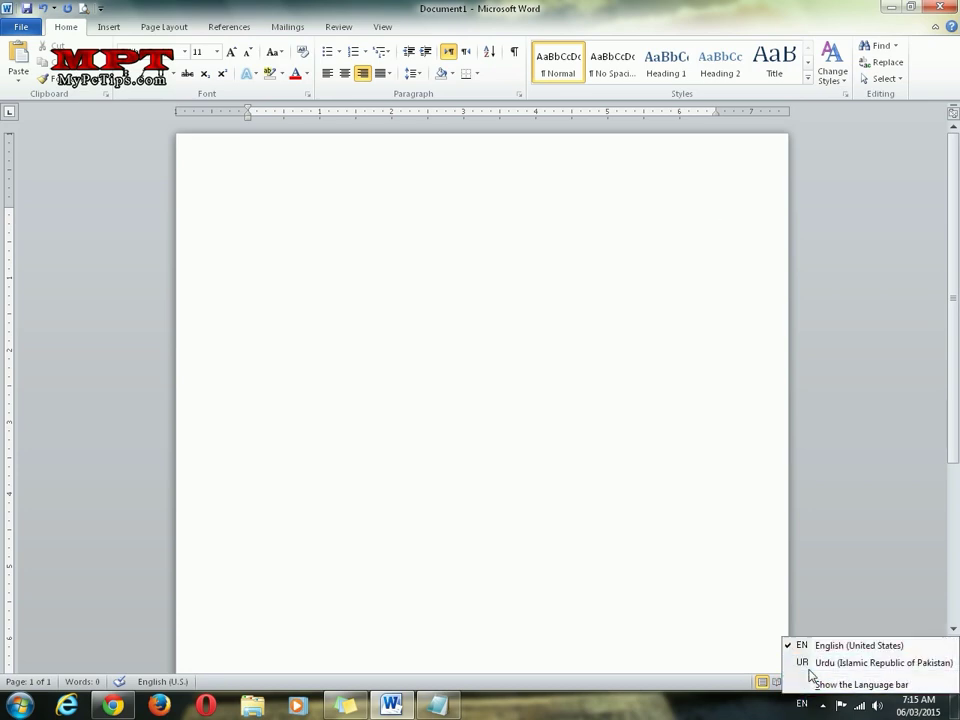
{"action": "left_click", "coordinate": [823, 663]}
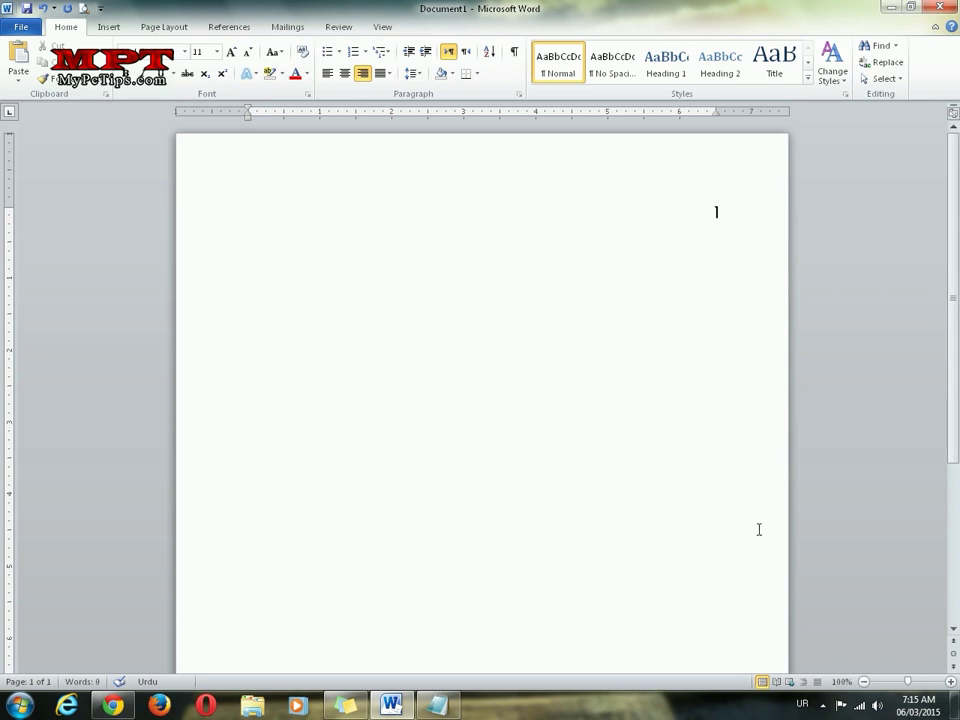
{"action": "key", "text": "alt"}
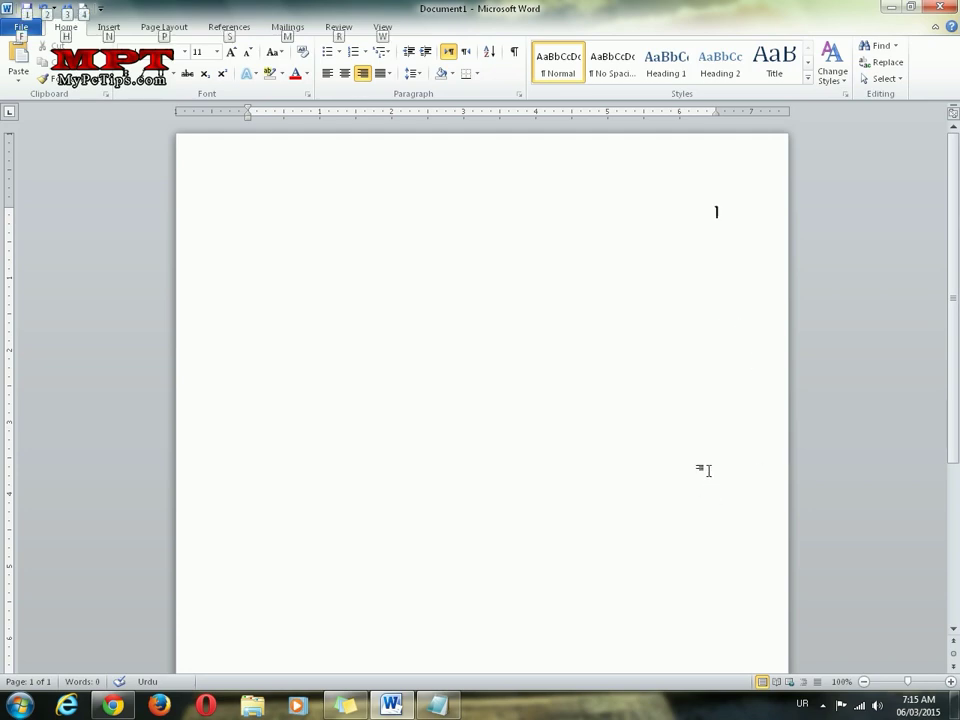
{"action": "key", "text": "alt+shift"}
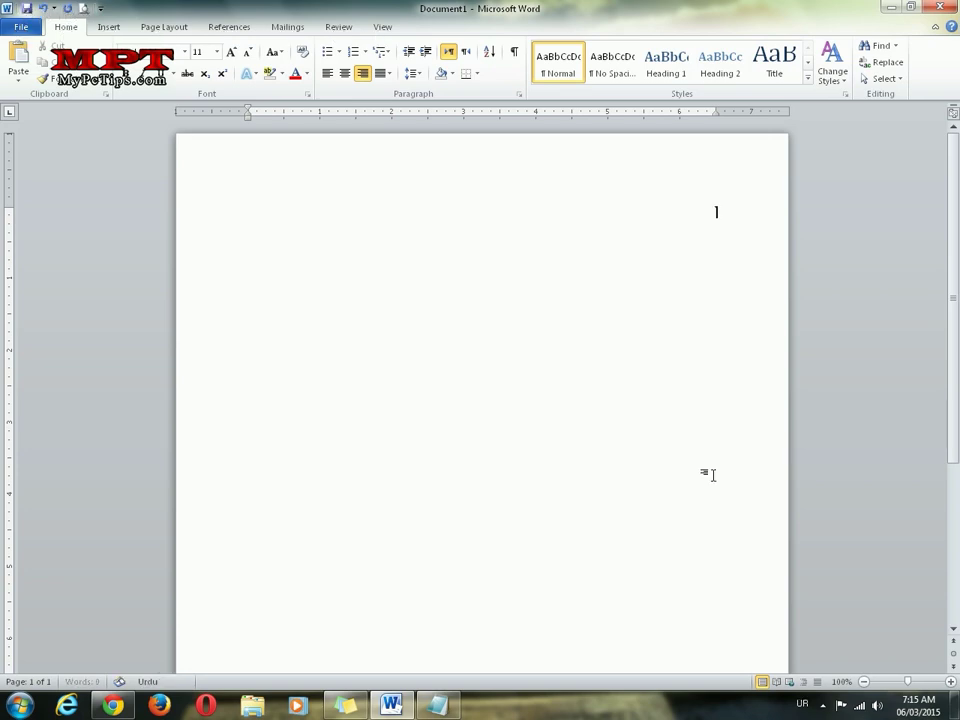
{"action": "key", "text": "alt+shift"}
{"action": "type", "text": "ا"}
Step: Select the Urdu letter and grow its font size to 100
{"action": "double_click", "coordinate": [710, 212]}
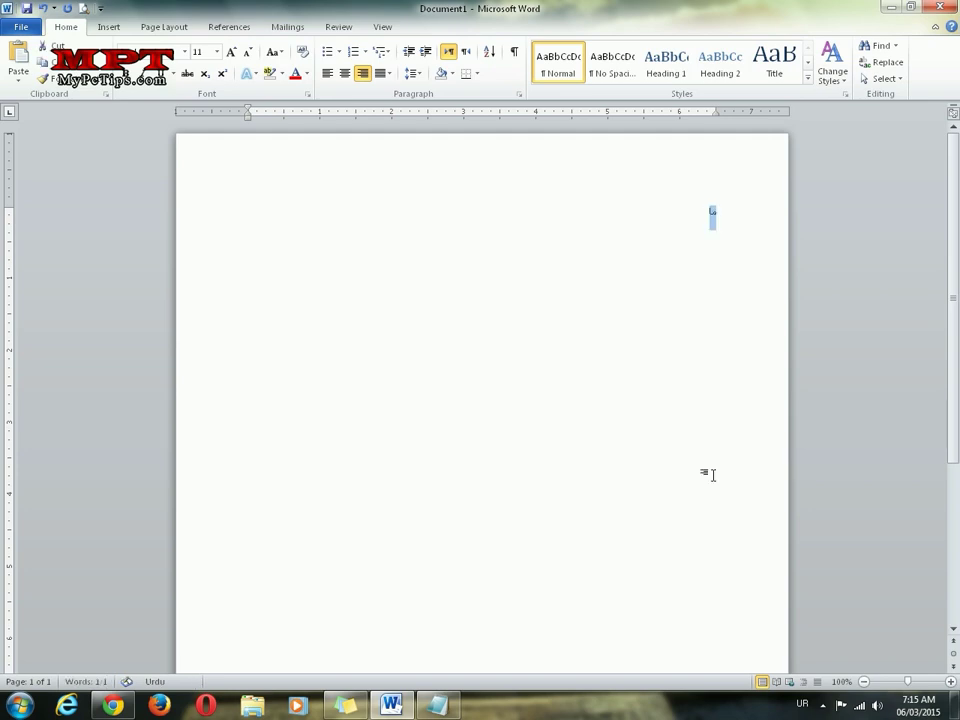
{"action": "left_click", "coordinate": [234, 54]}
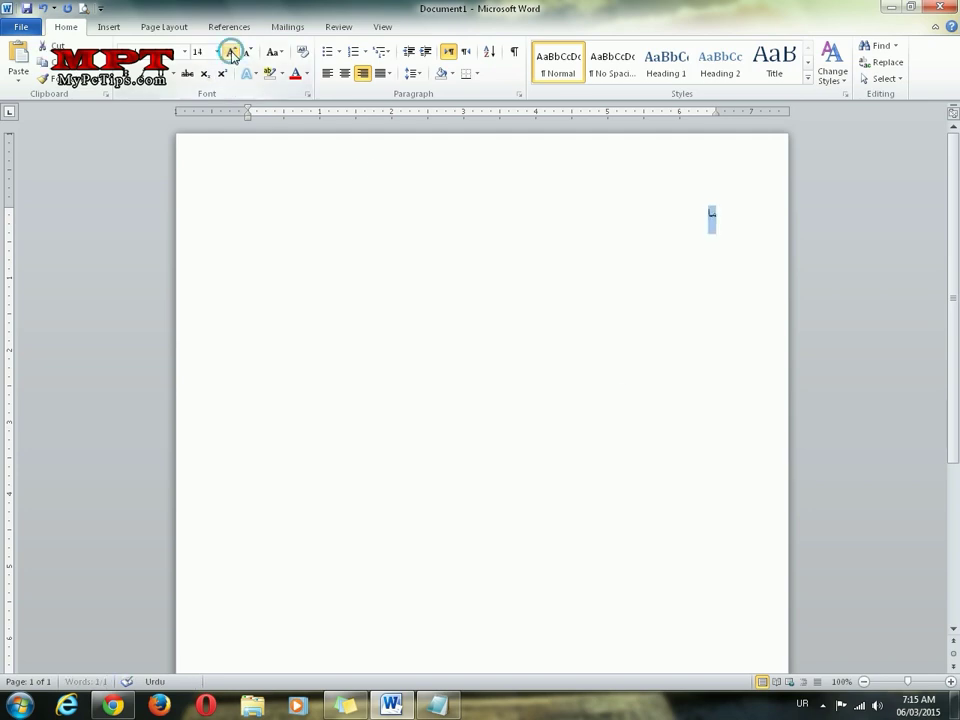
{"action": "left_click", "coordinate": [233, 56]}
{"action": "left_click", "coordinate": [232, 56]}
{"action": "left_click", "coordinate": [232, 56]}
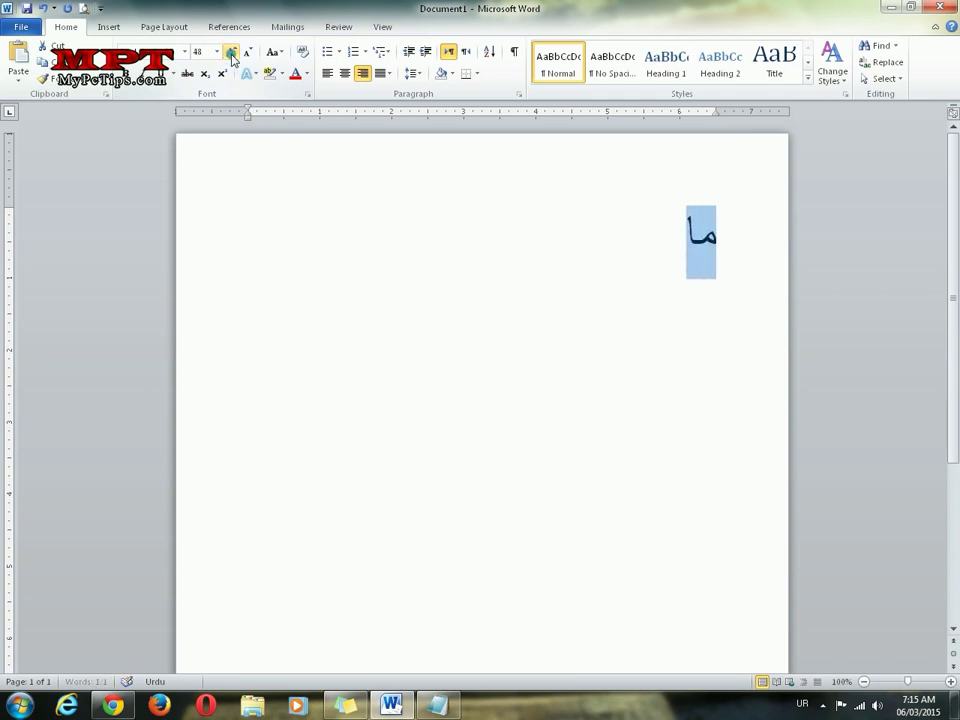
{"action": "left_click", "coordinate": [618, 250]}
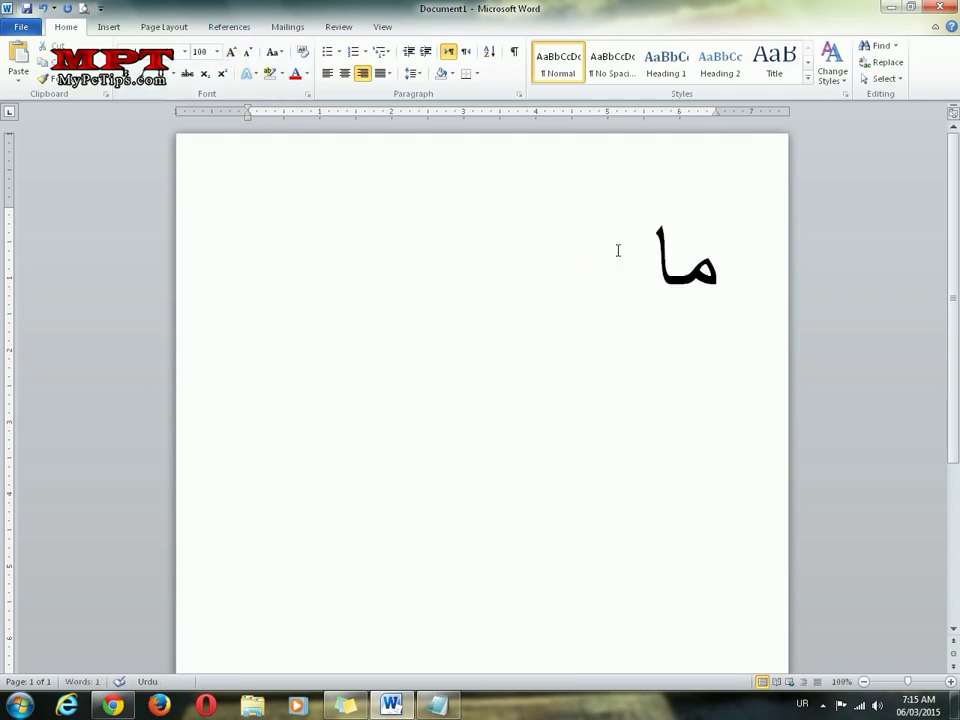
Step: Type the rest of مائی پی سی ٹپس ڈوٹ کام over two lines and select all
{"action": "type", "text": "ئی"}
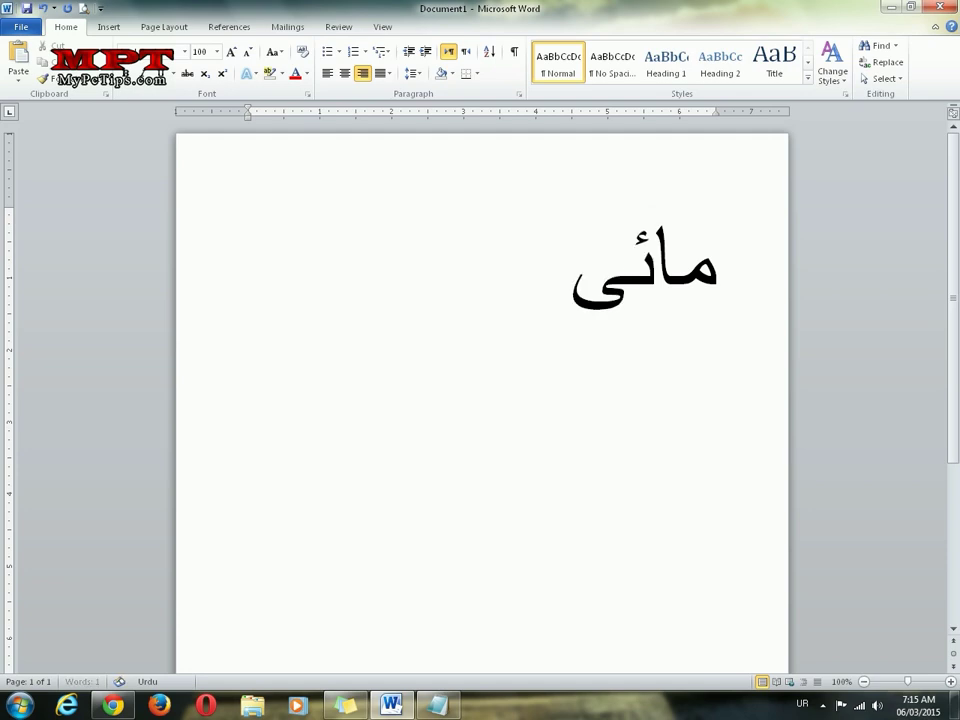
{"action": "type", "text": " پ"}
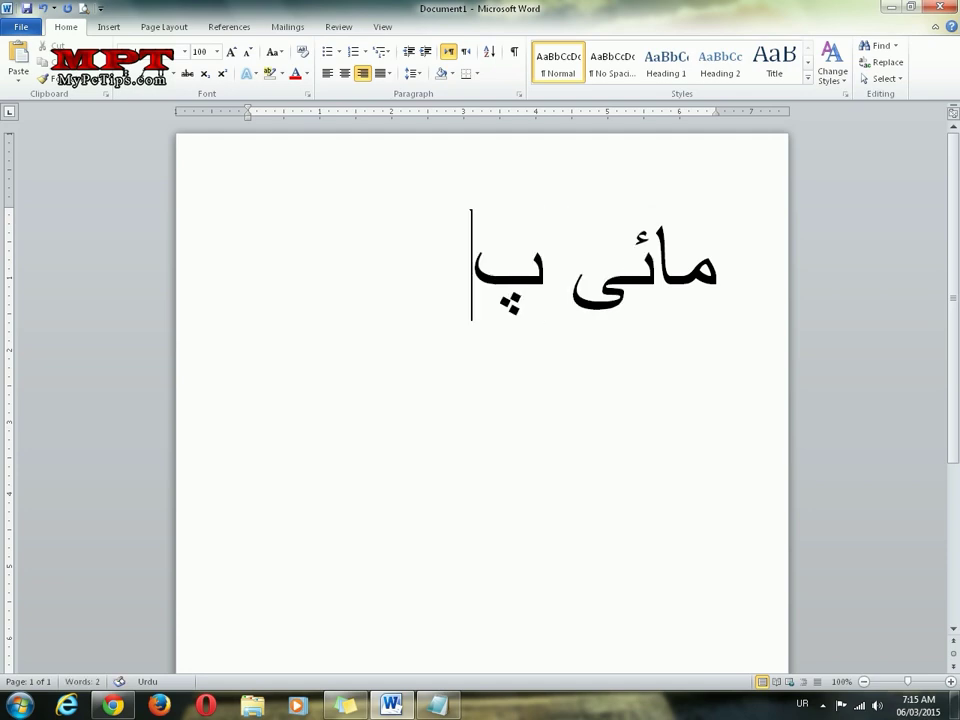
{"action": "type", "text": "ی سی"}
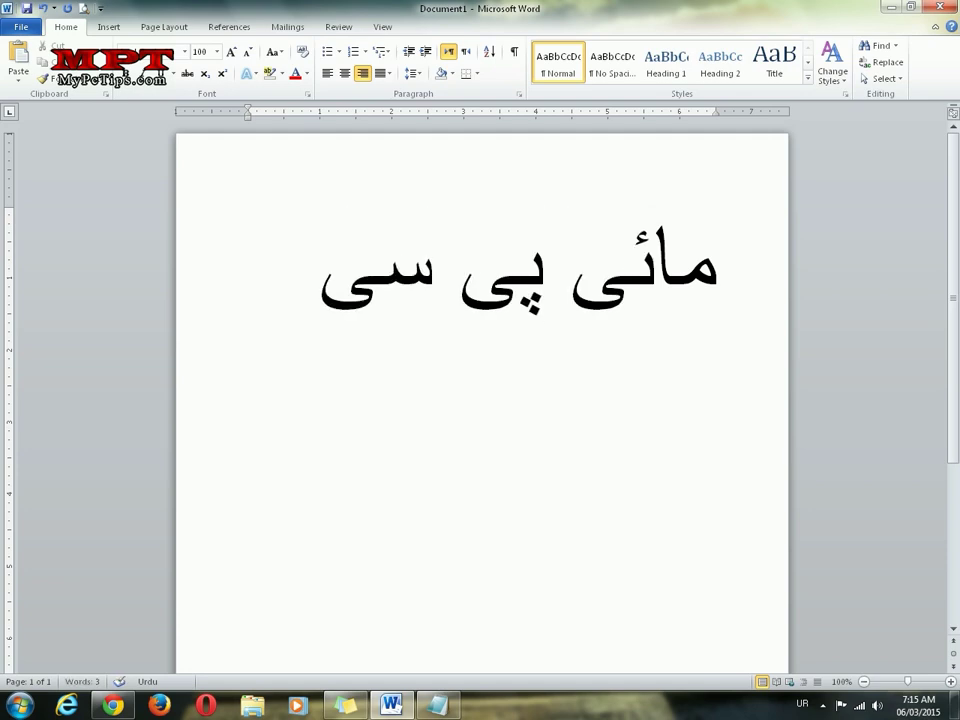
{"action": "key", "text": "Return"}
{"action": "type", "text": "ٹبپ"}
{"action": "key", "text": "BackSpace"}
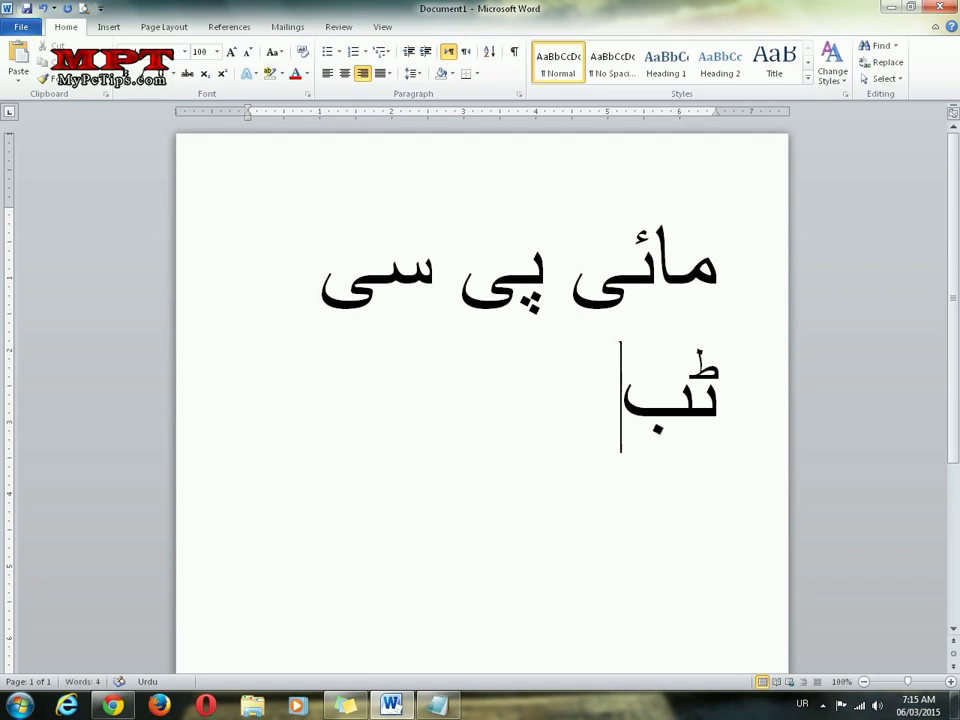
{"action": "key", "text": "BackSpace"}
{"action": "type", "text": "پس "}
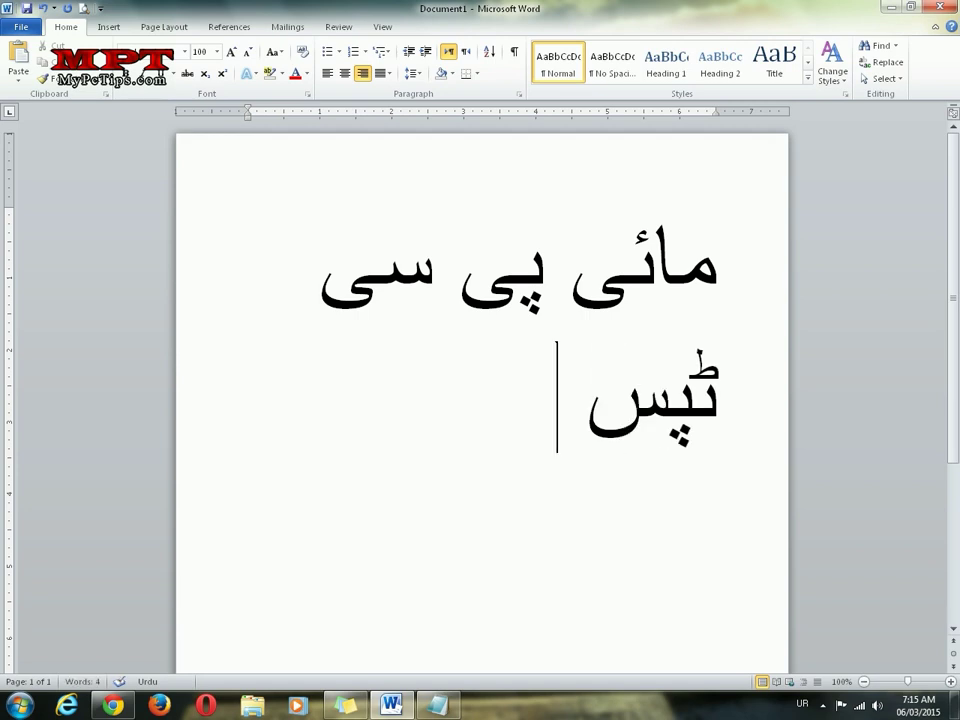
{"action": "type", "text": "ڈوٹ"}
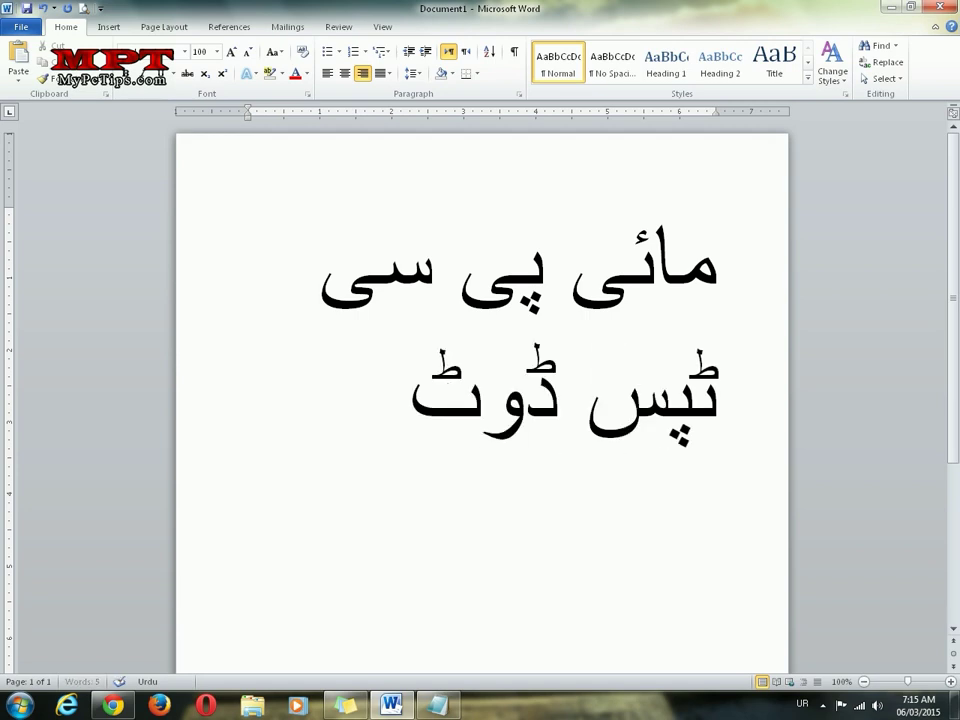
{"action": "type", "text": " کام"}
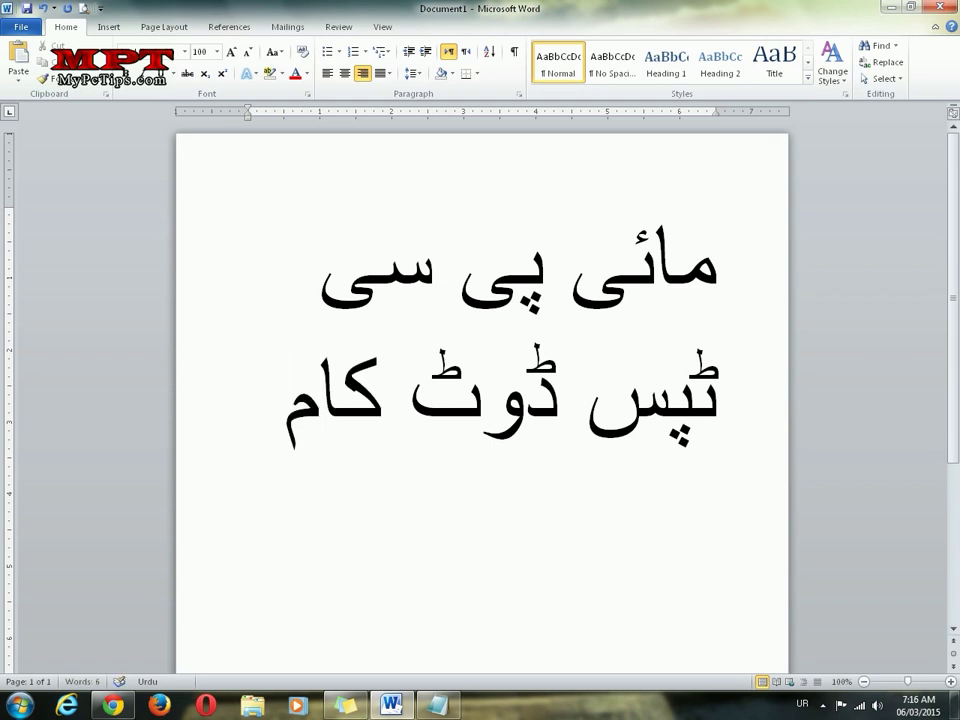
{"action": "key", "text": "ctrl+a"}
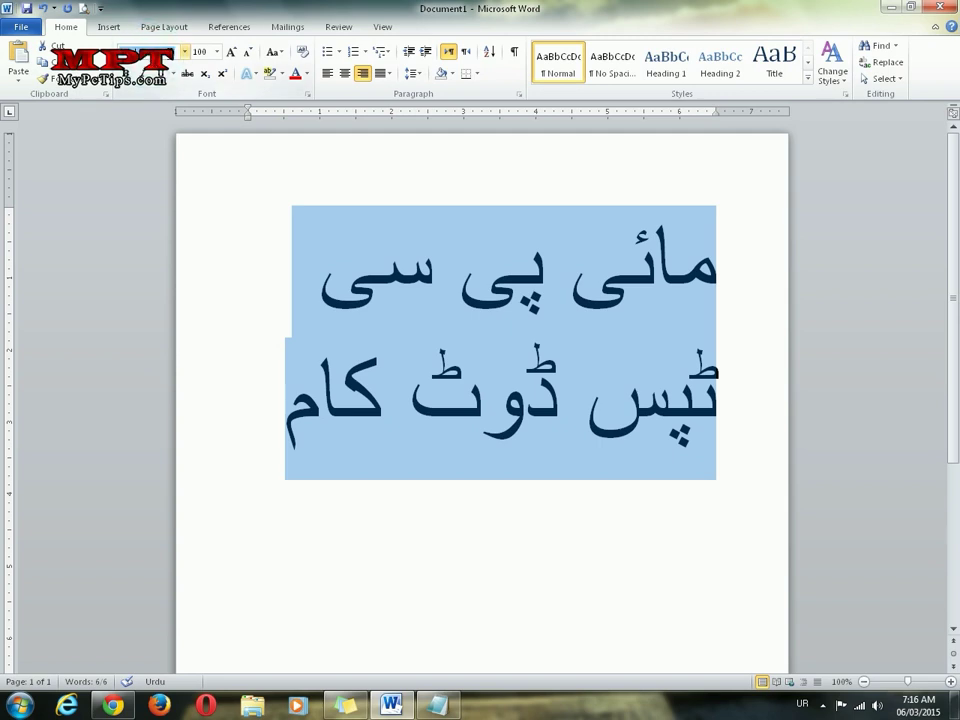
Step: Switch to English input and apply Jameel Noori Nastaleeq to all the Urdu text
{"action": "key", "text": "alt+shift"}
{"action": "key", "text": "Return"}
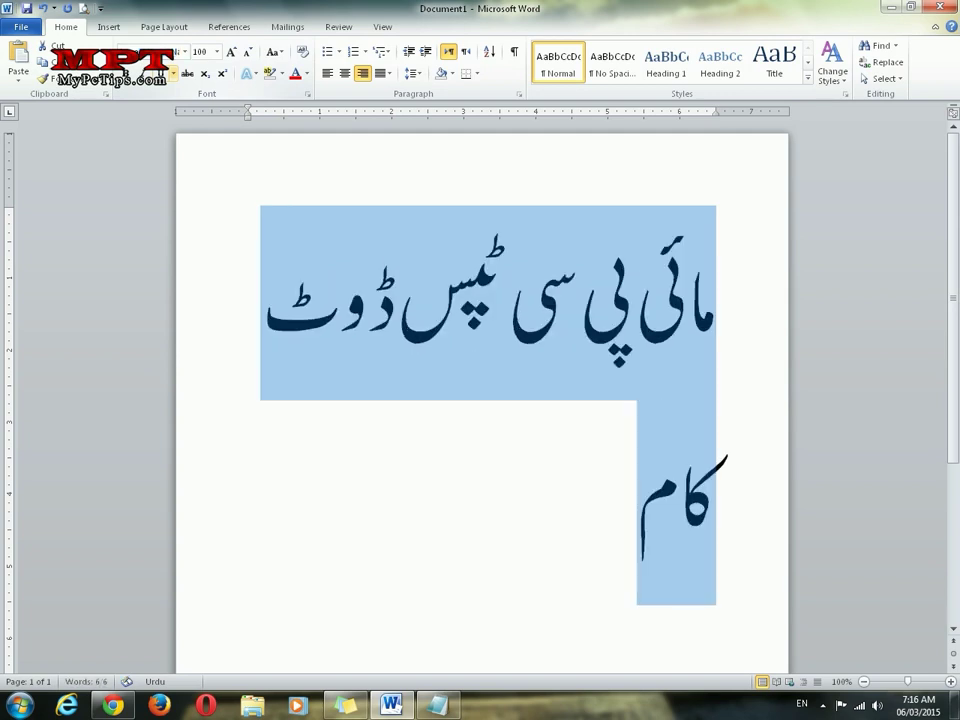
{"action": "left_click", "coordinate": [483, 541]}
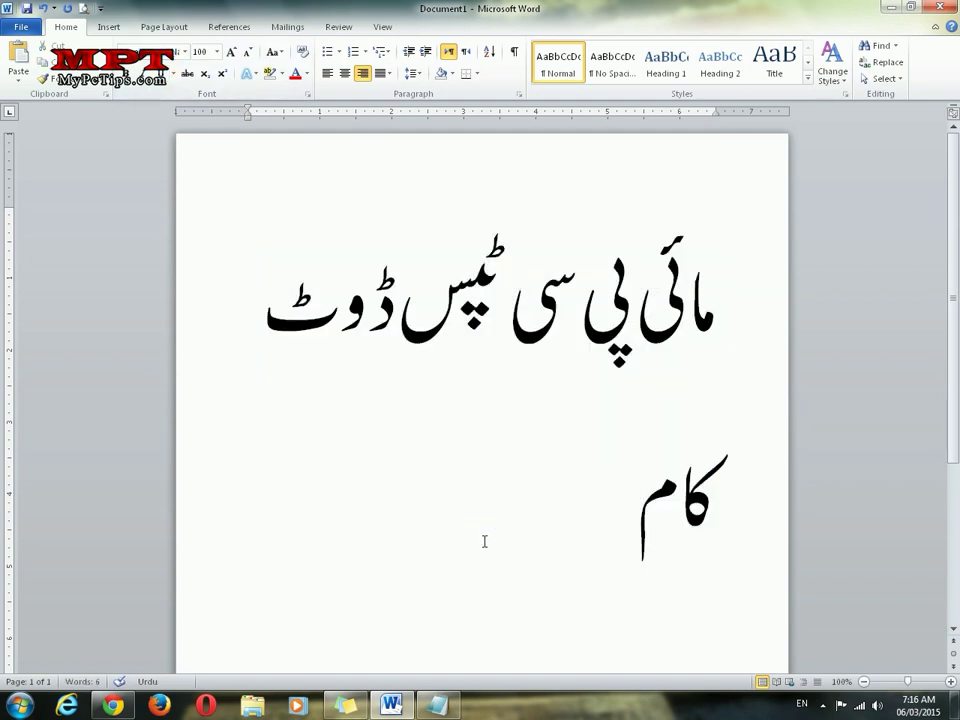